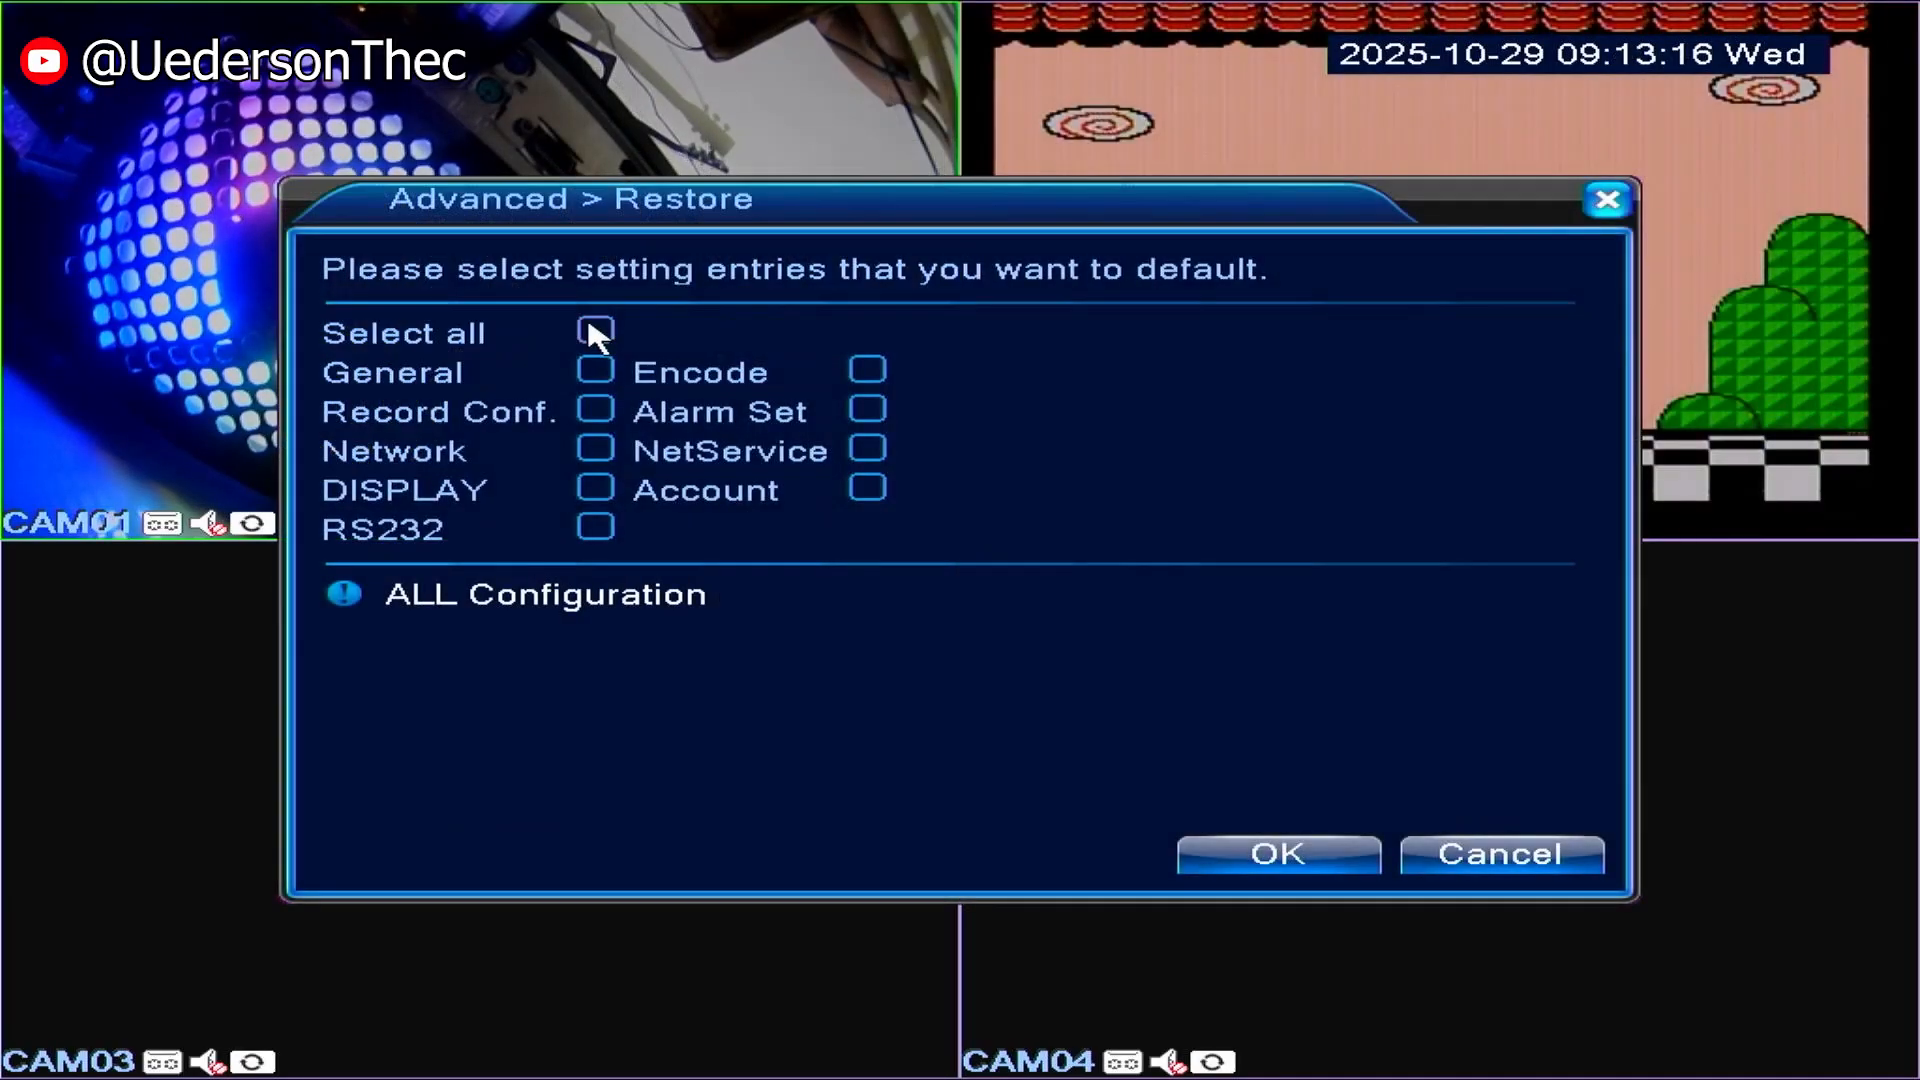
# Select all setting entries and restore the DVR's whole configuration to default
pyautogui.click(594, 330)
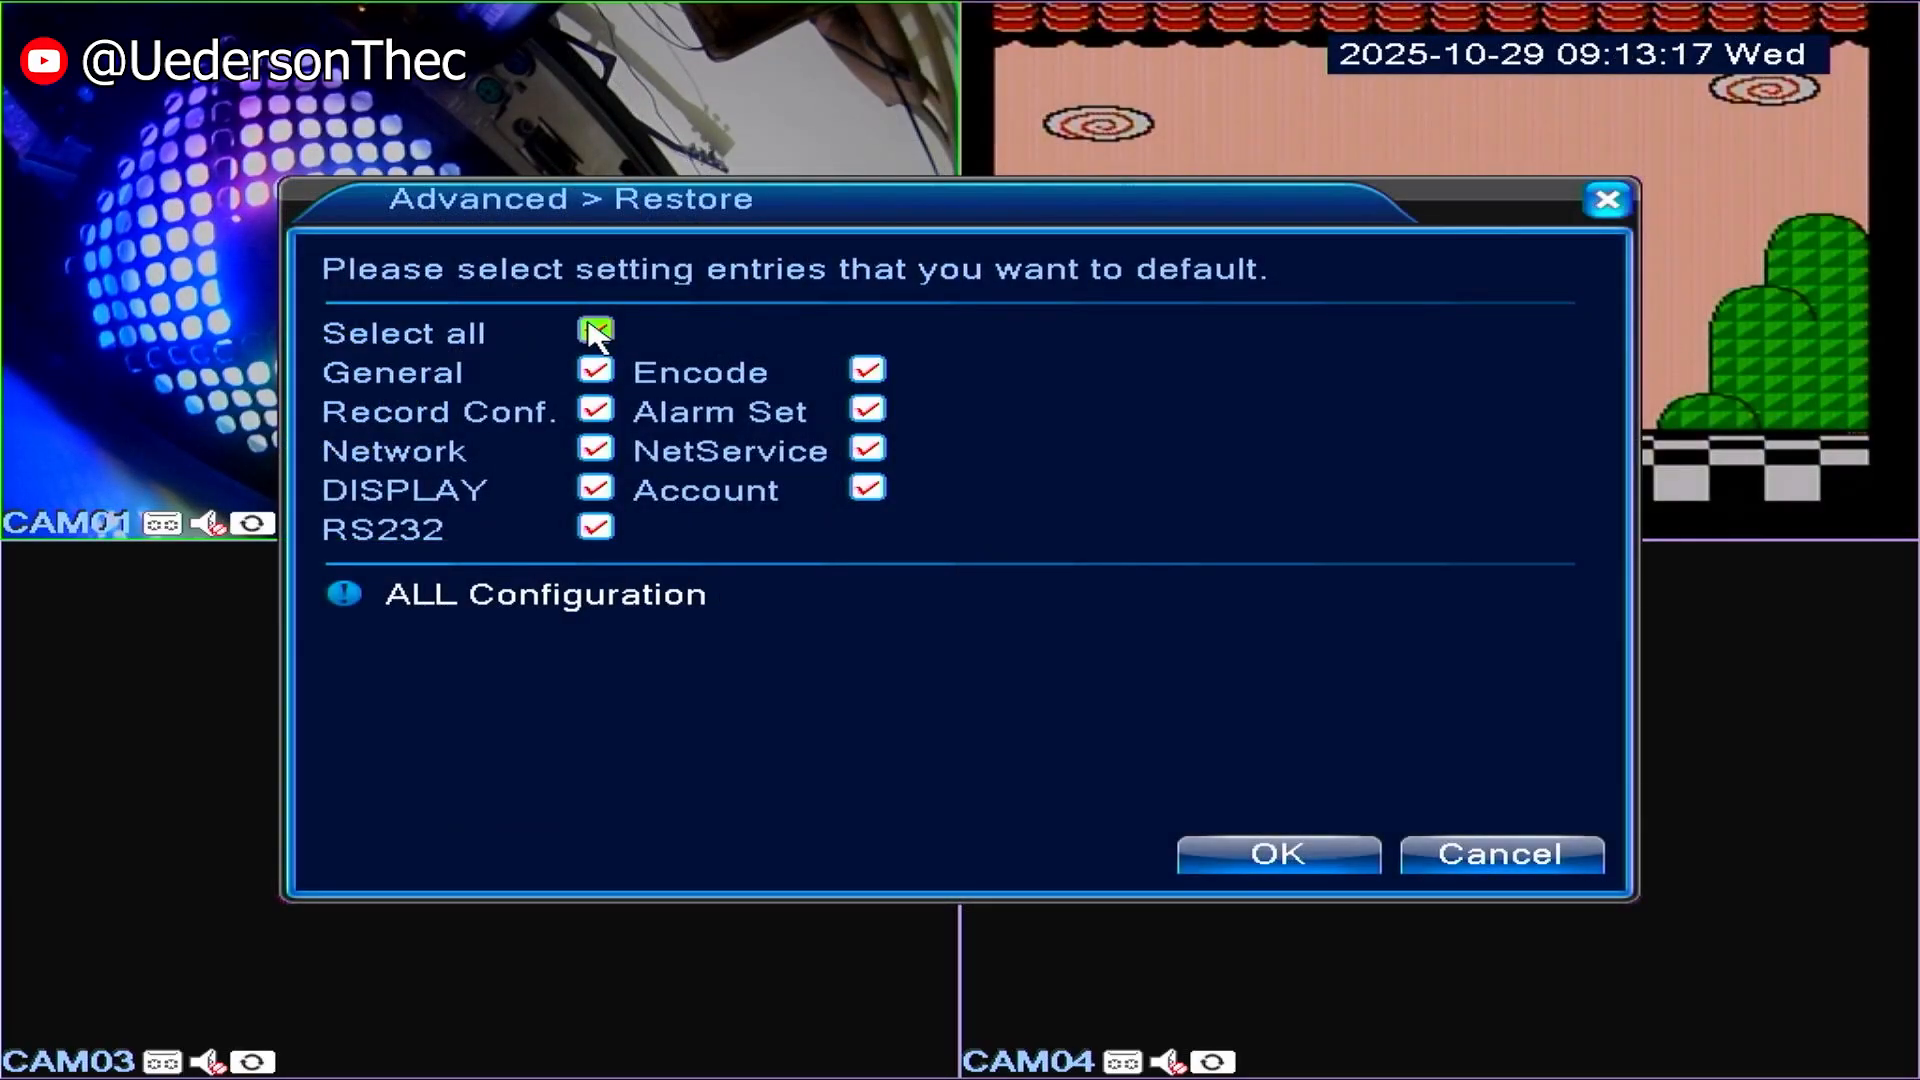
pyautogui.click(1280, 856)
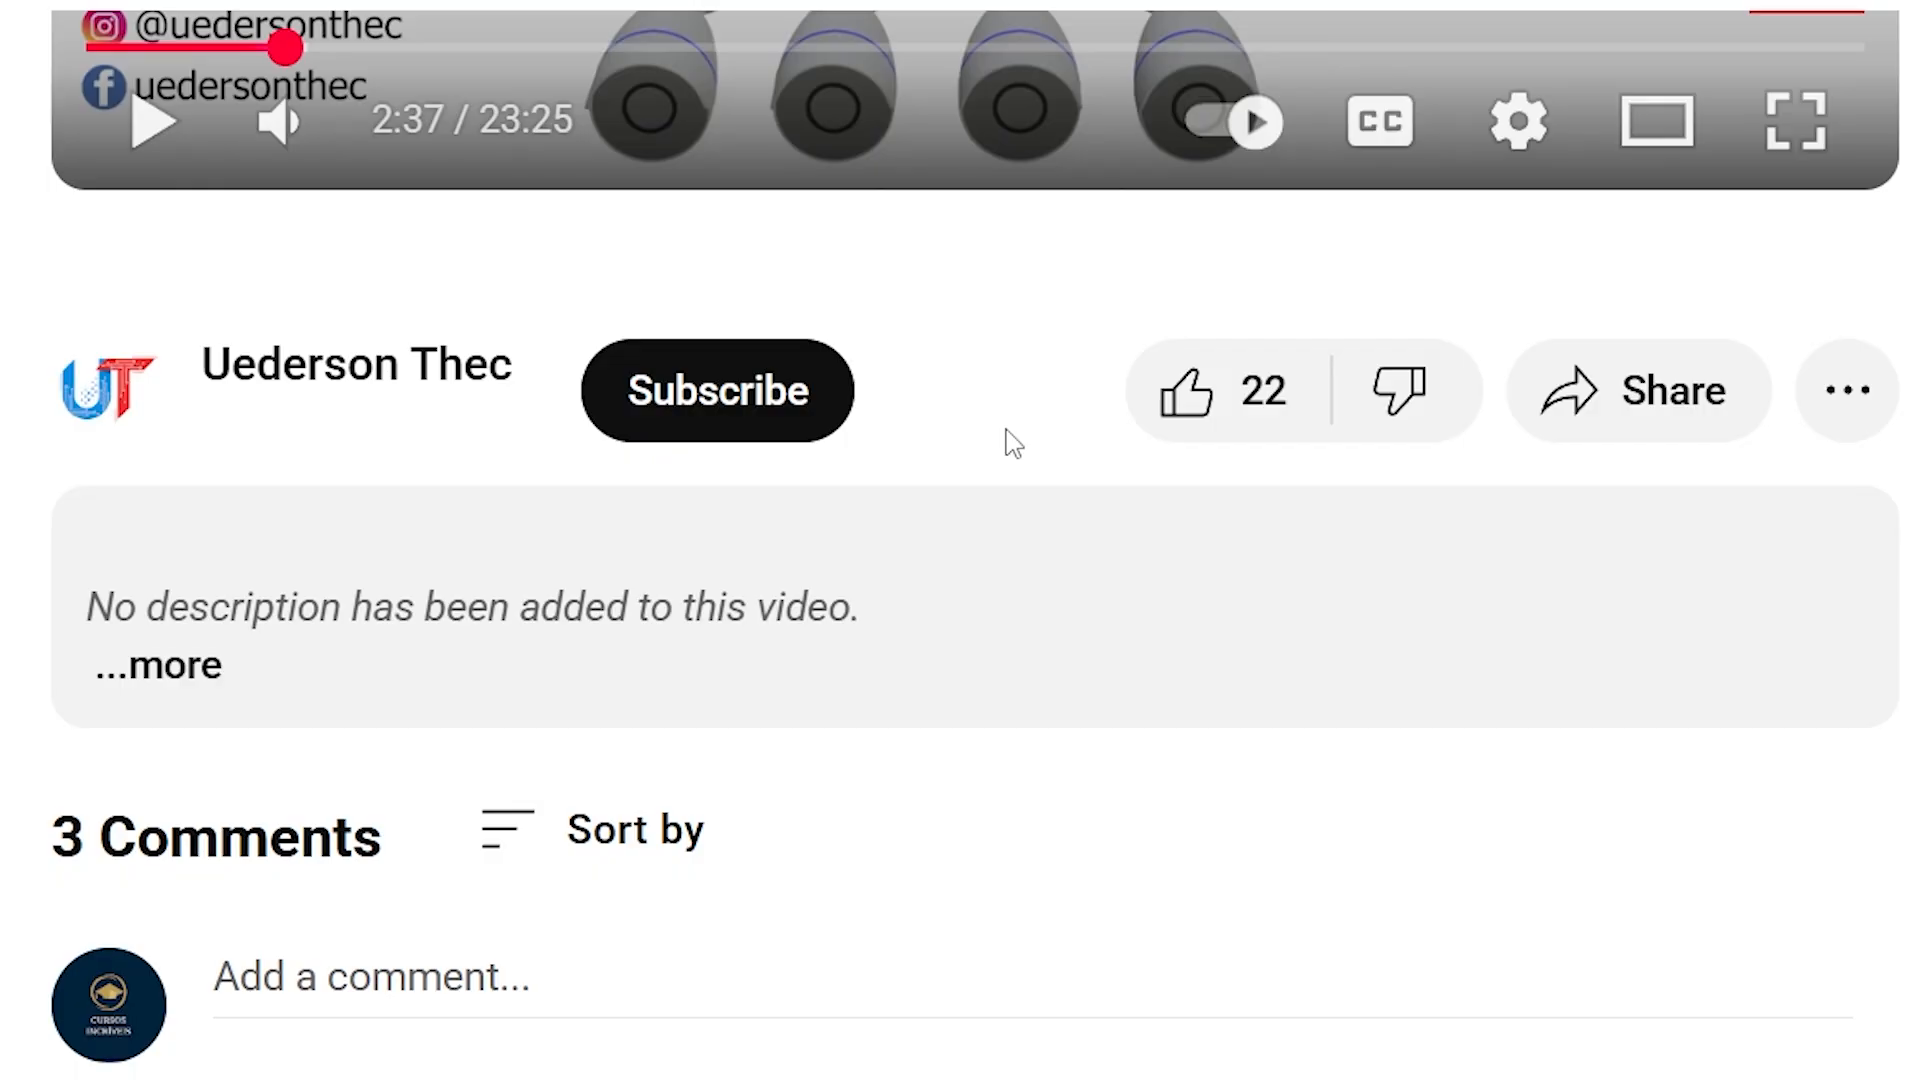
# Switch to YouTube, subscribe to the video's channel with All notifications, and like the video
pyautogui.click(768, 401)
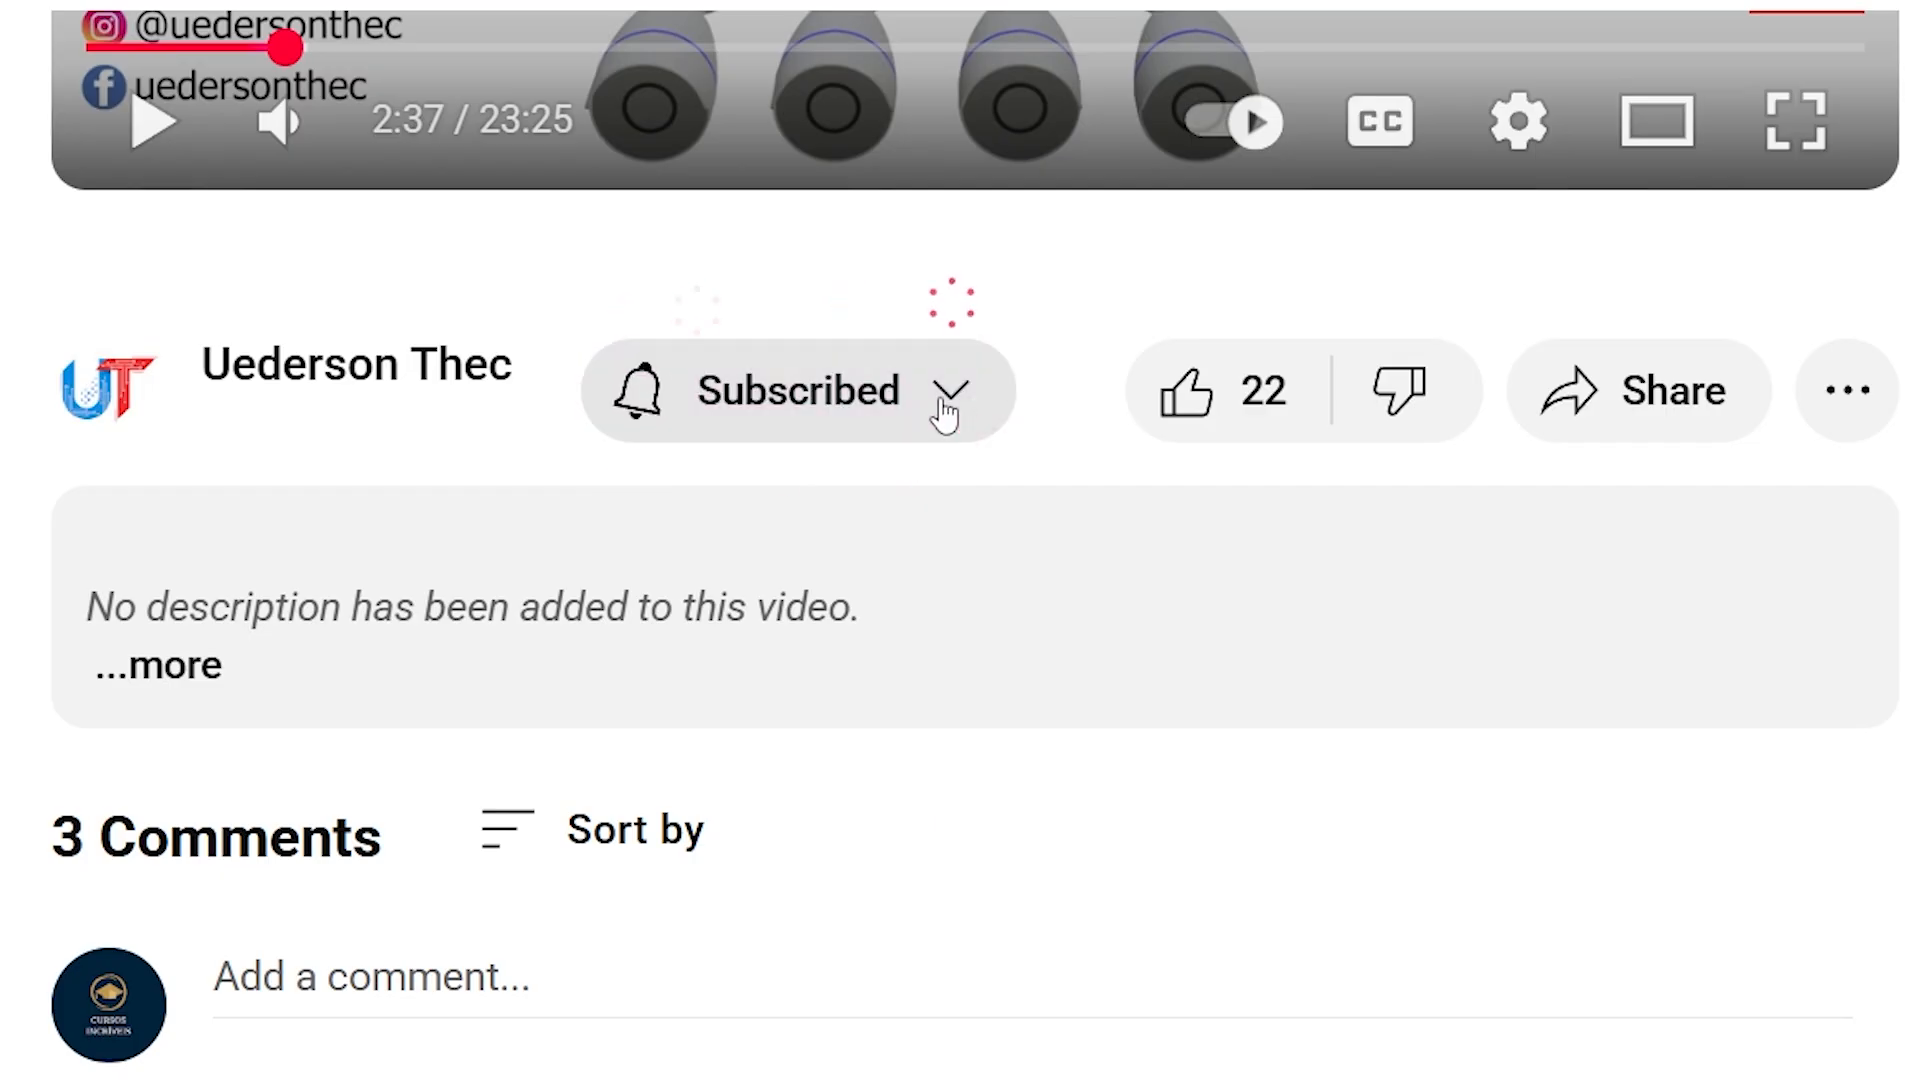
pyautogui.click(933, 420)
pyautogui.click(827, 521)
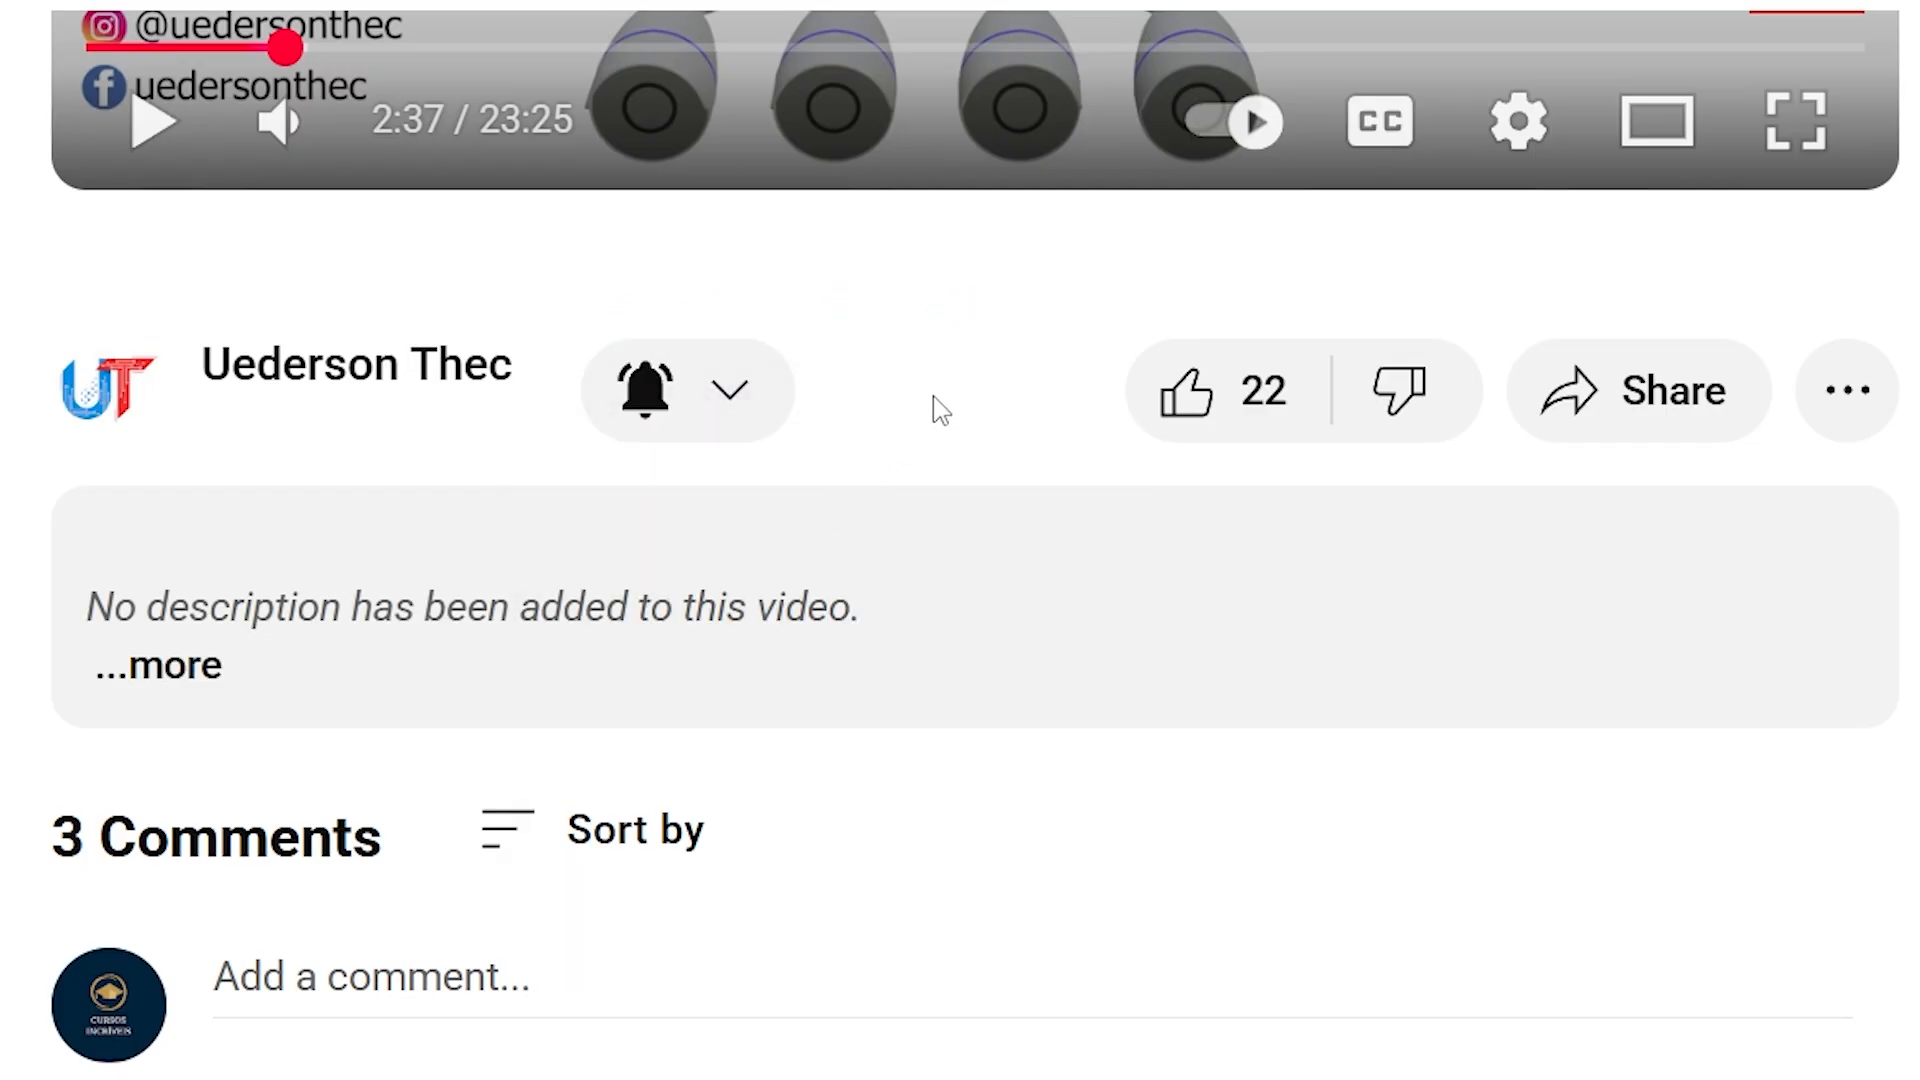
pyautogui.click(1188, 392)
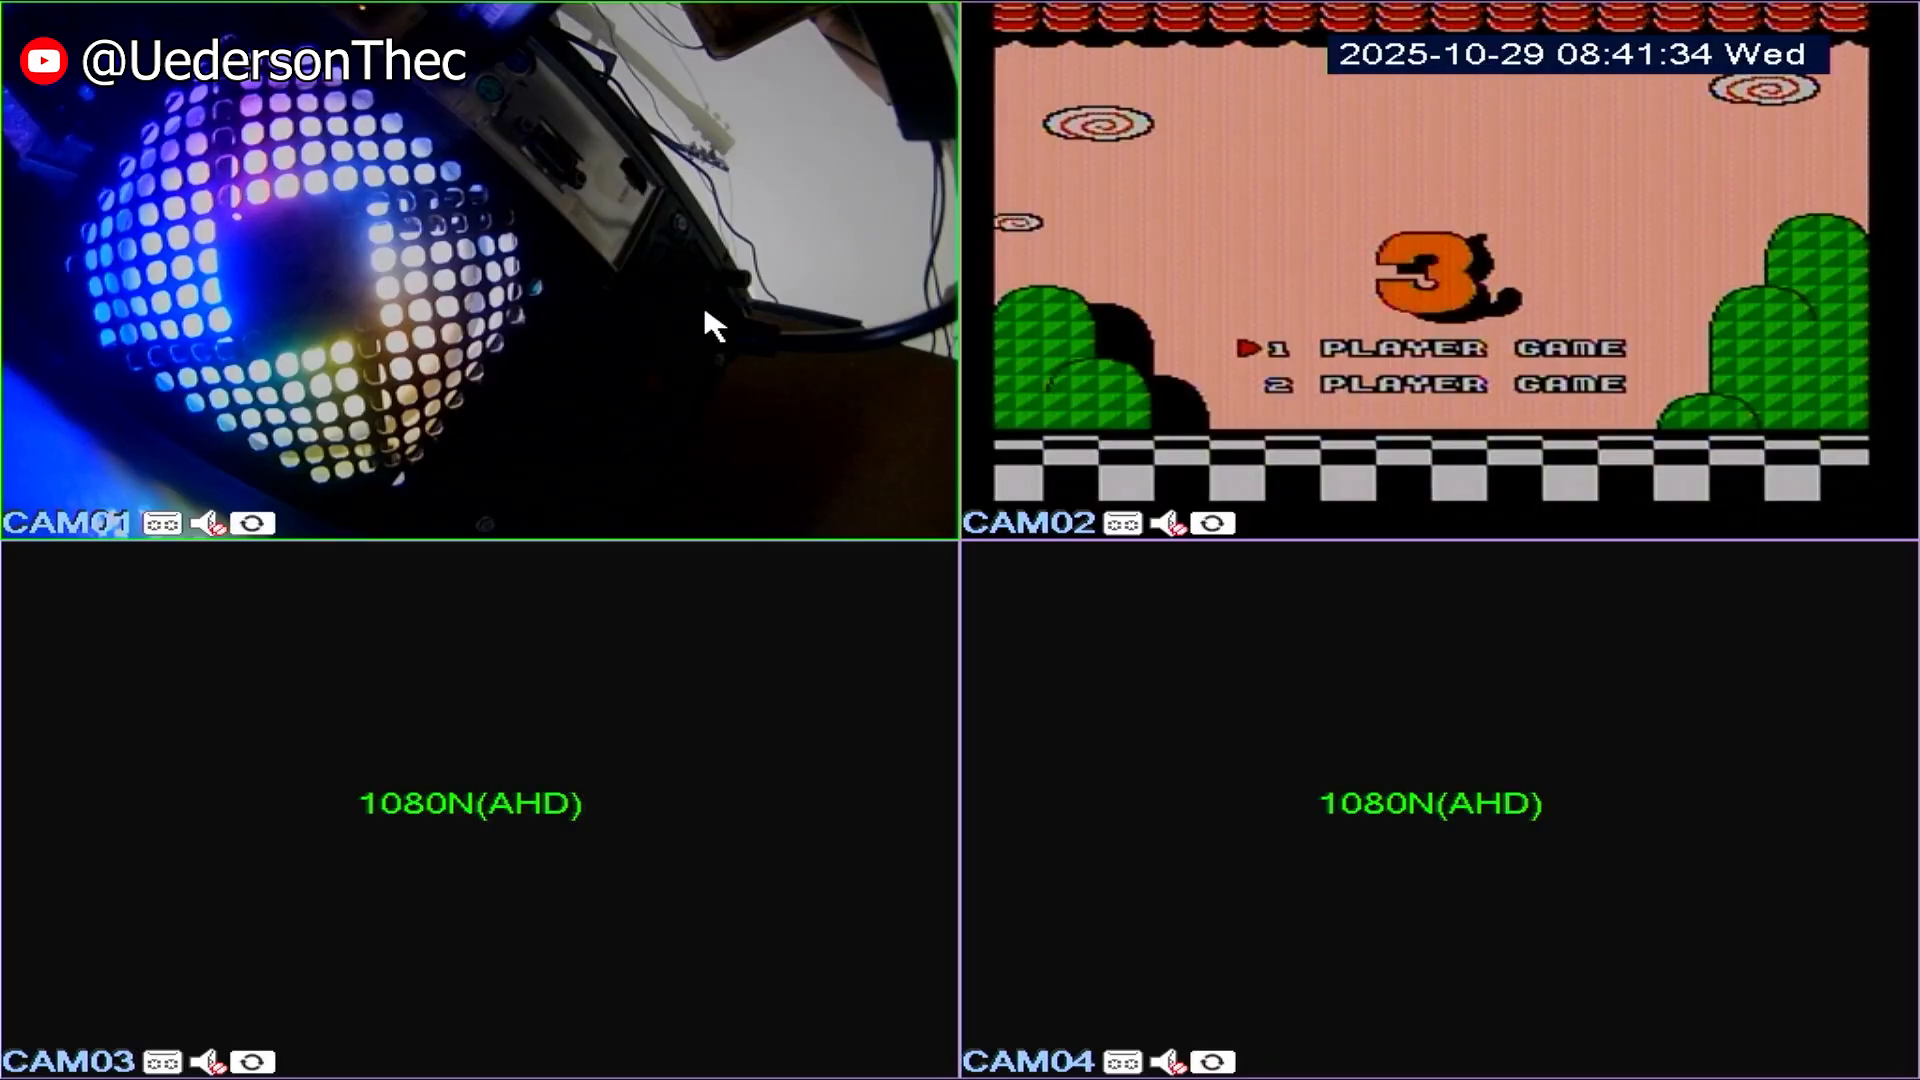
# Switch to the DVR interface and log in to the main menu as admin with the account password
pyautogui.rightClick(738, 322)
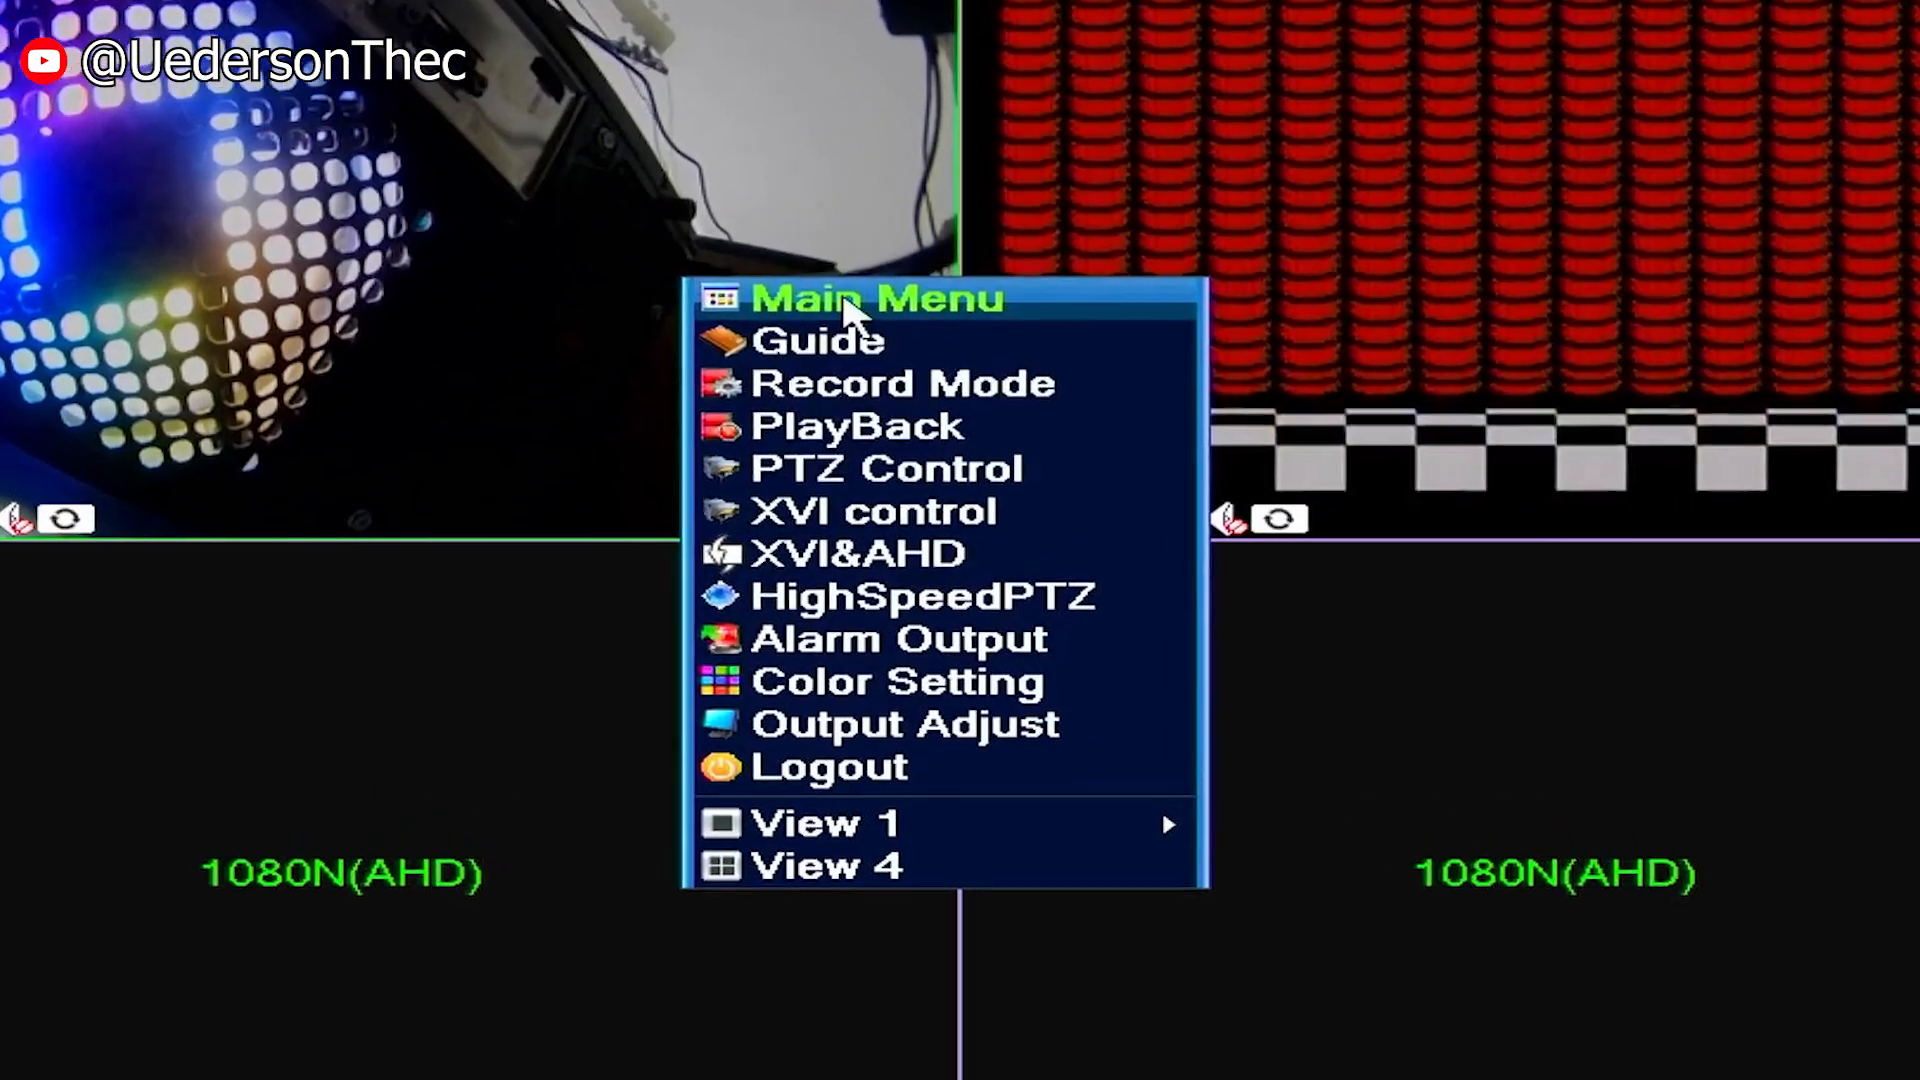
pyautogui.click(848, 300)
pyautogui.click(1000, 476)
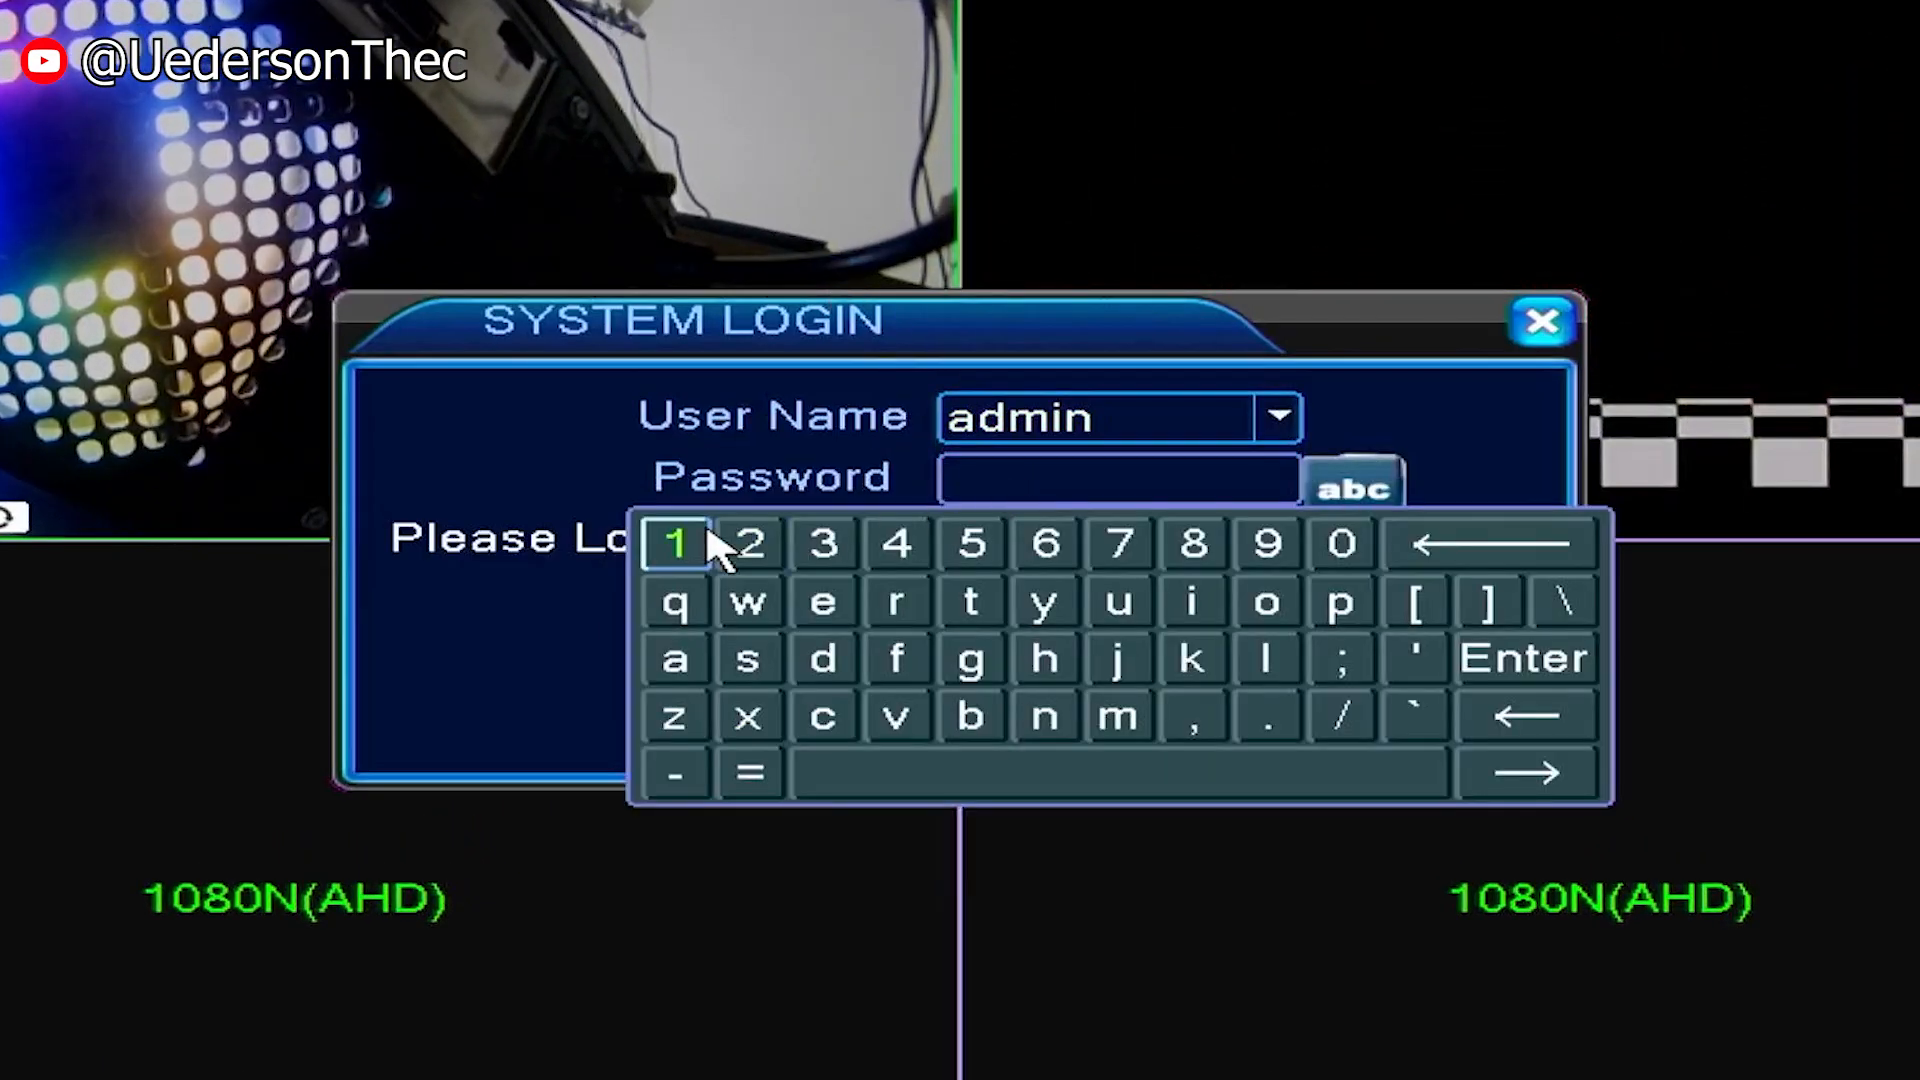
pyautogui.click(676, 543)
pyautogui.click(676, 543)
pyautogui.click(676, 543)
pyautogui.click(676, 543)
pyautogui.rightClick(707, 482)
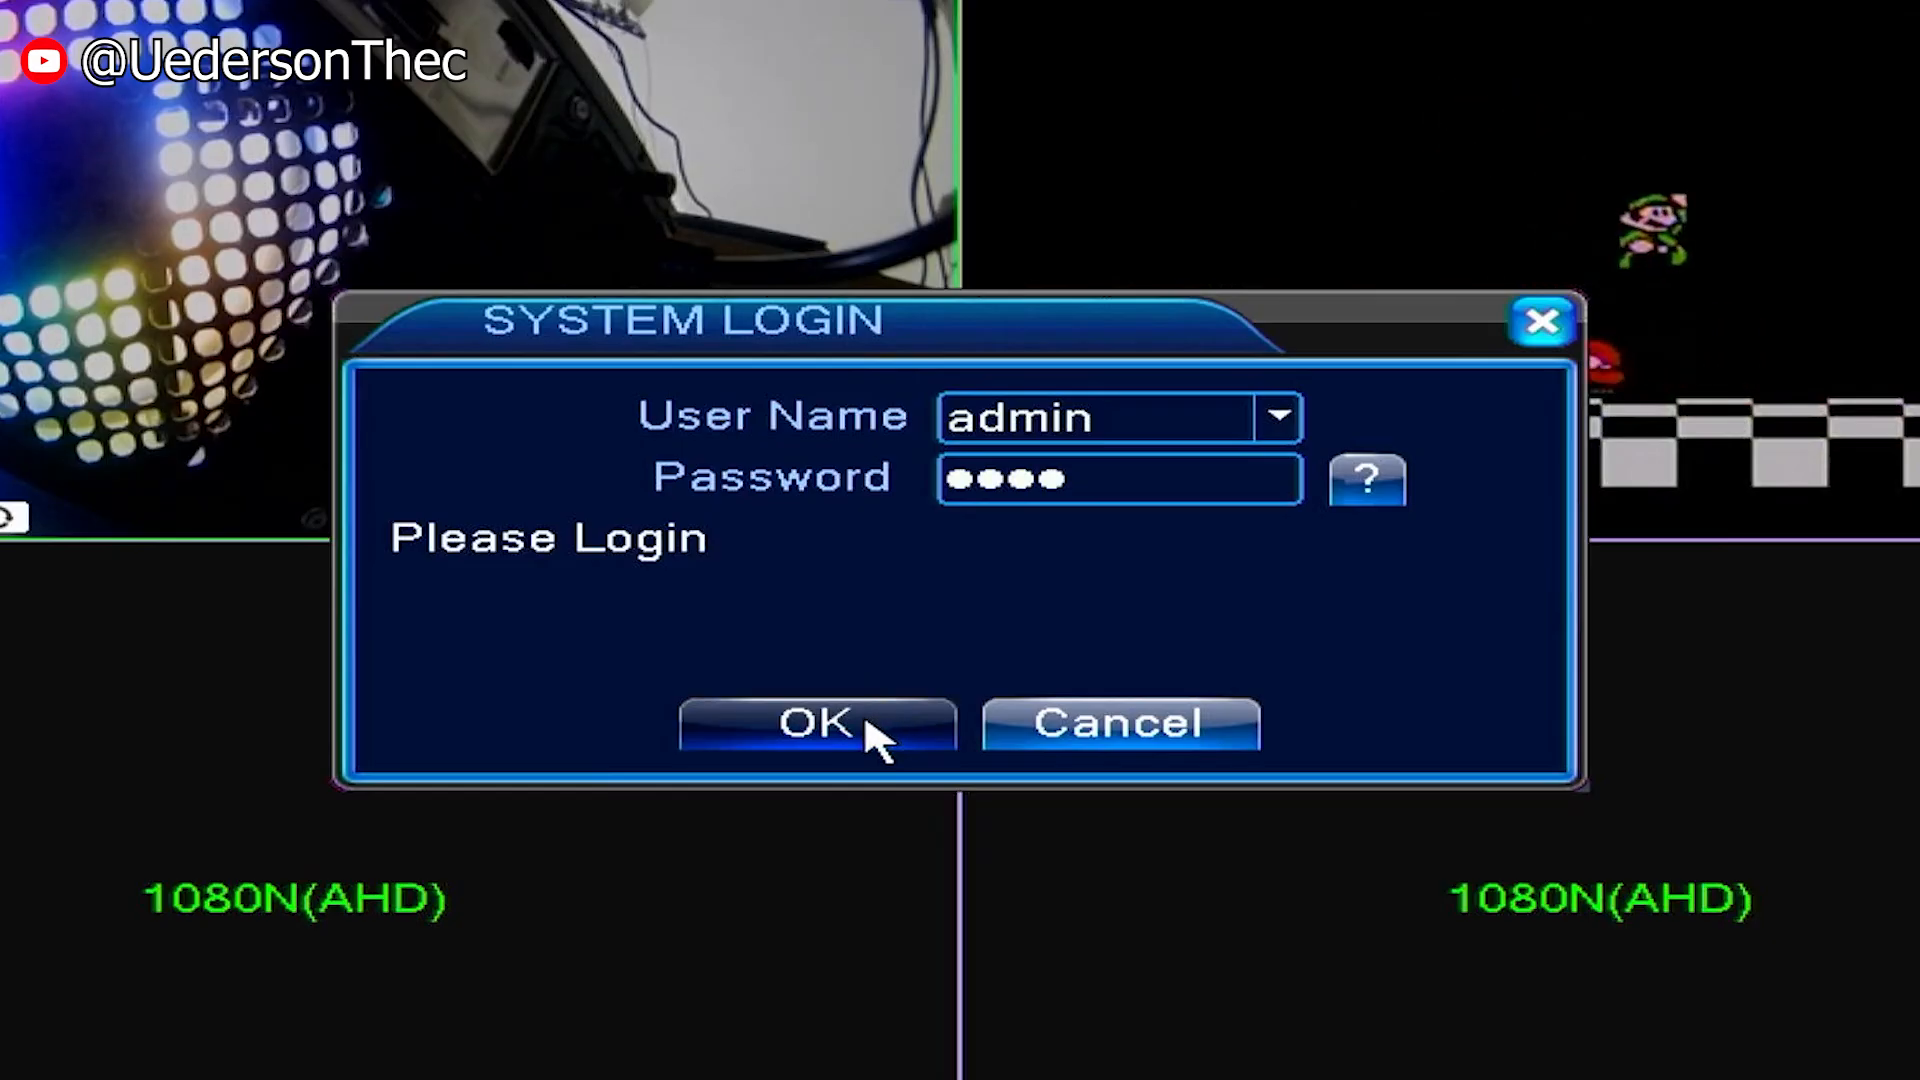
pyautogui.click(862, 711)
# Check the available USB device names on the Import/Export page of the Advanced settings and reopen that page
pyautogui.click(404, 614)
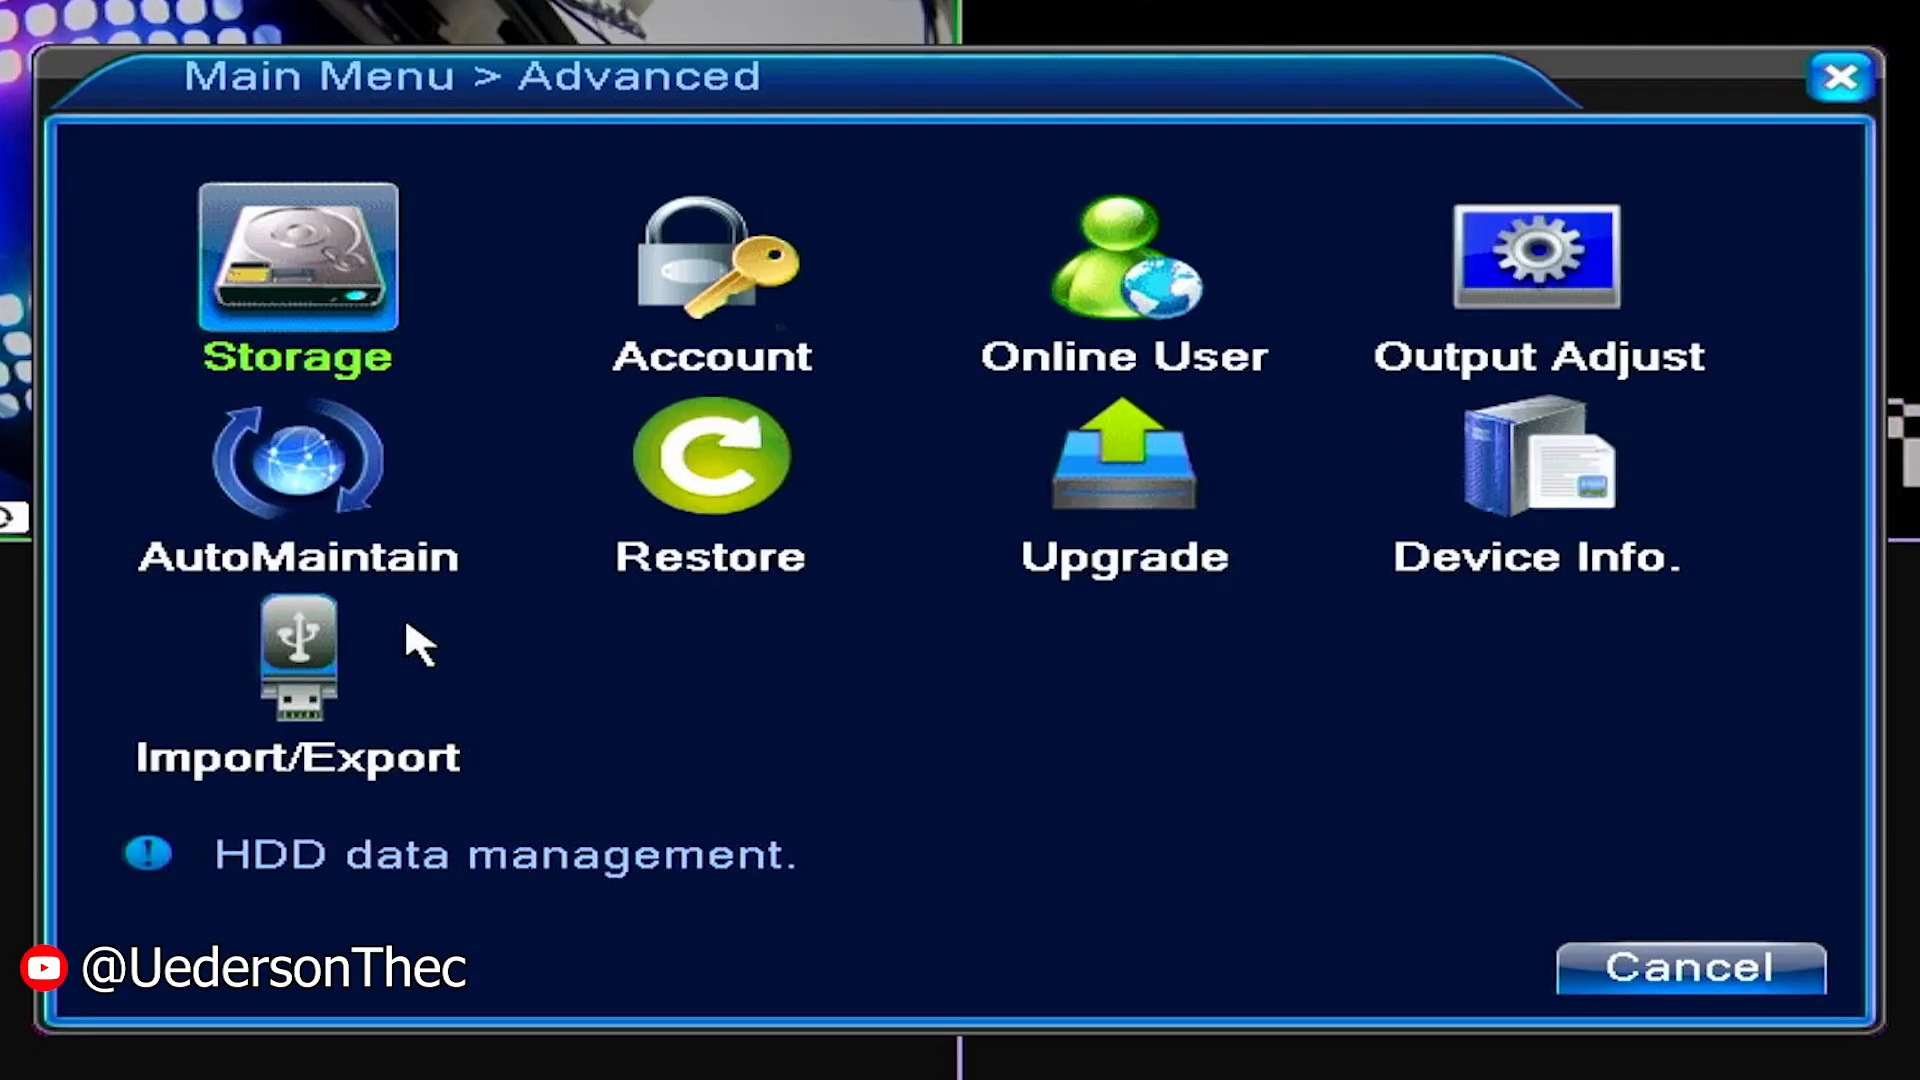
pyautogui.click(308, 679)
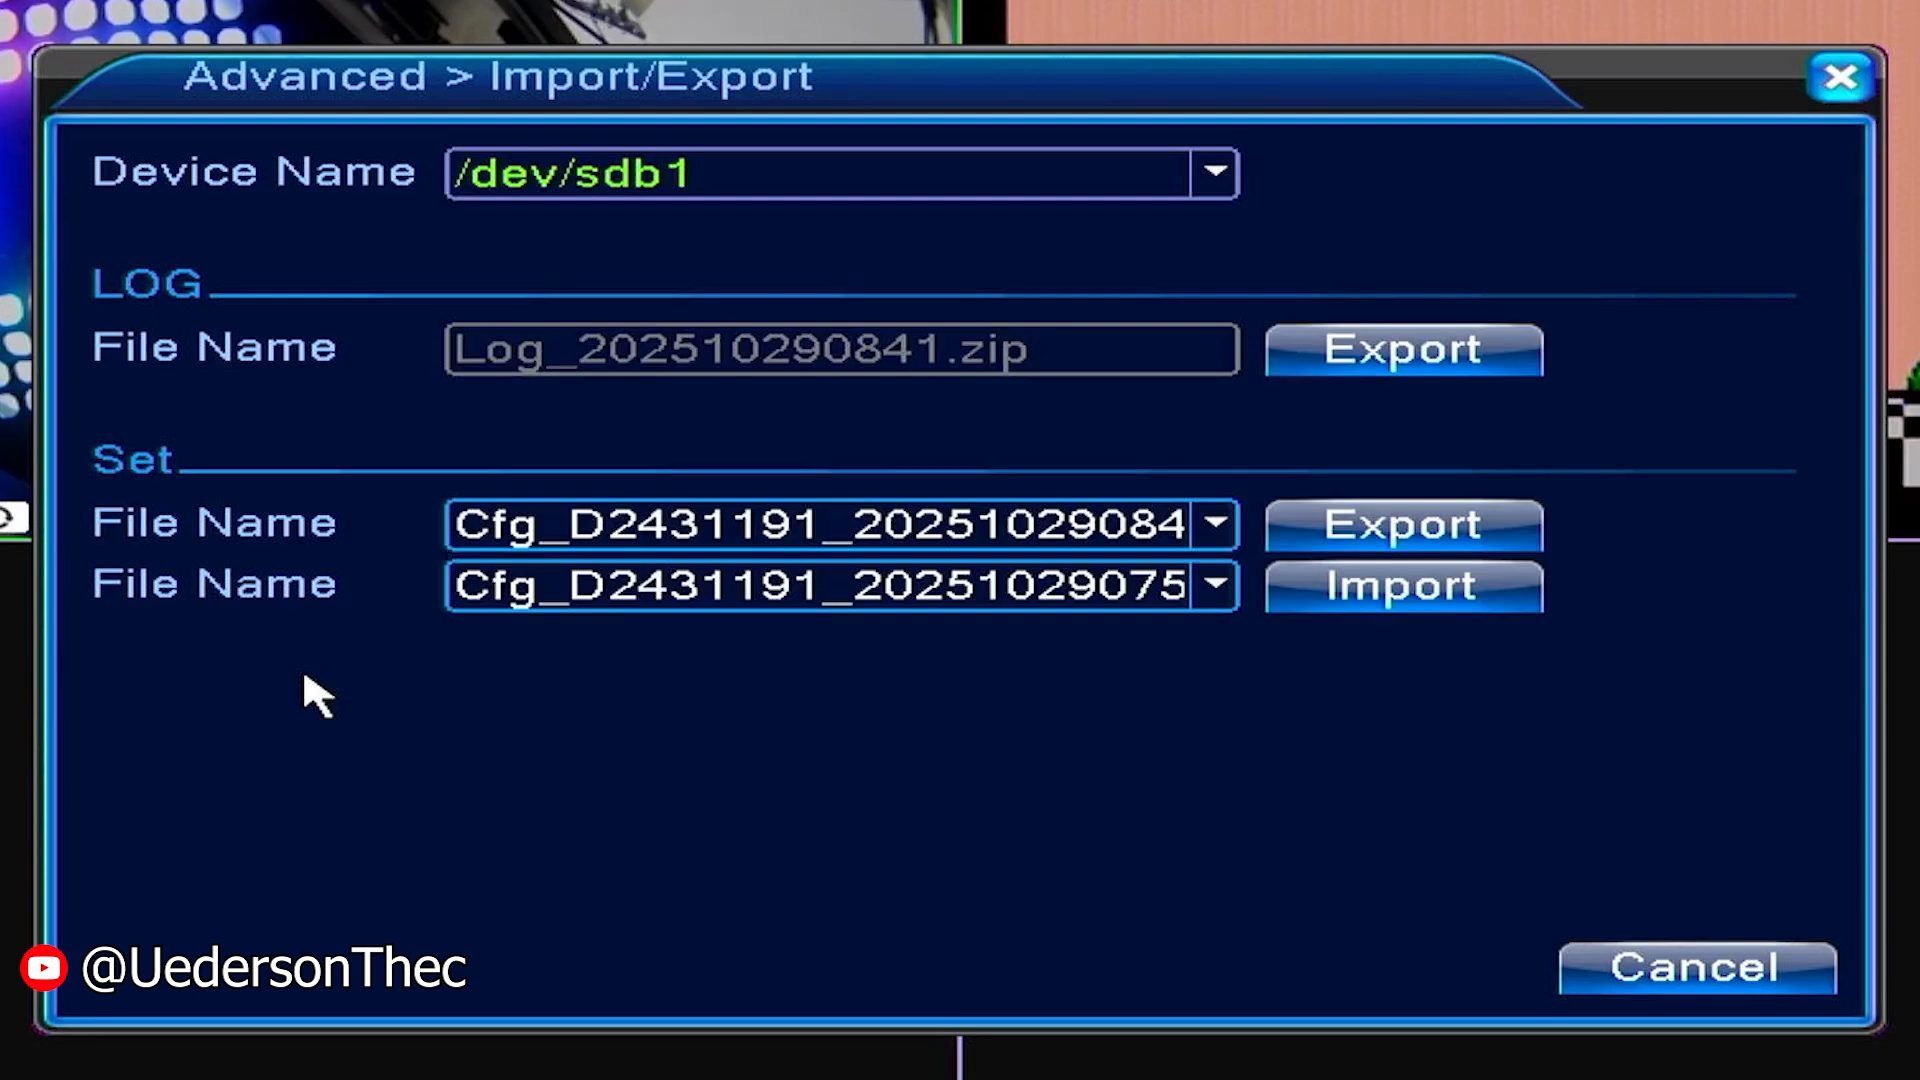
pyautogui.click(660, 180)
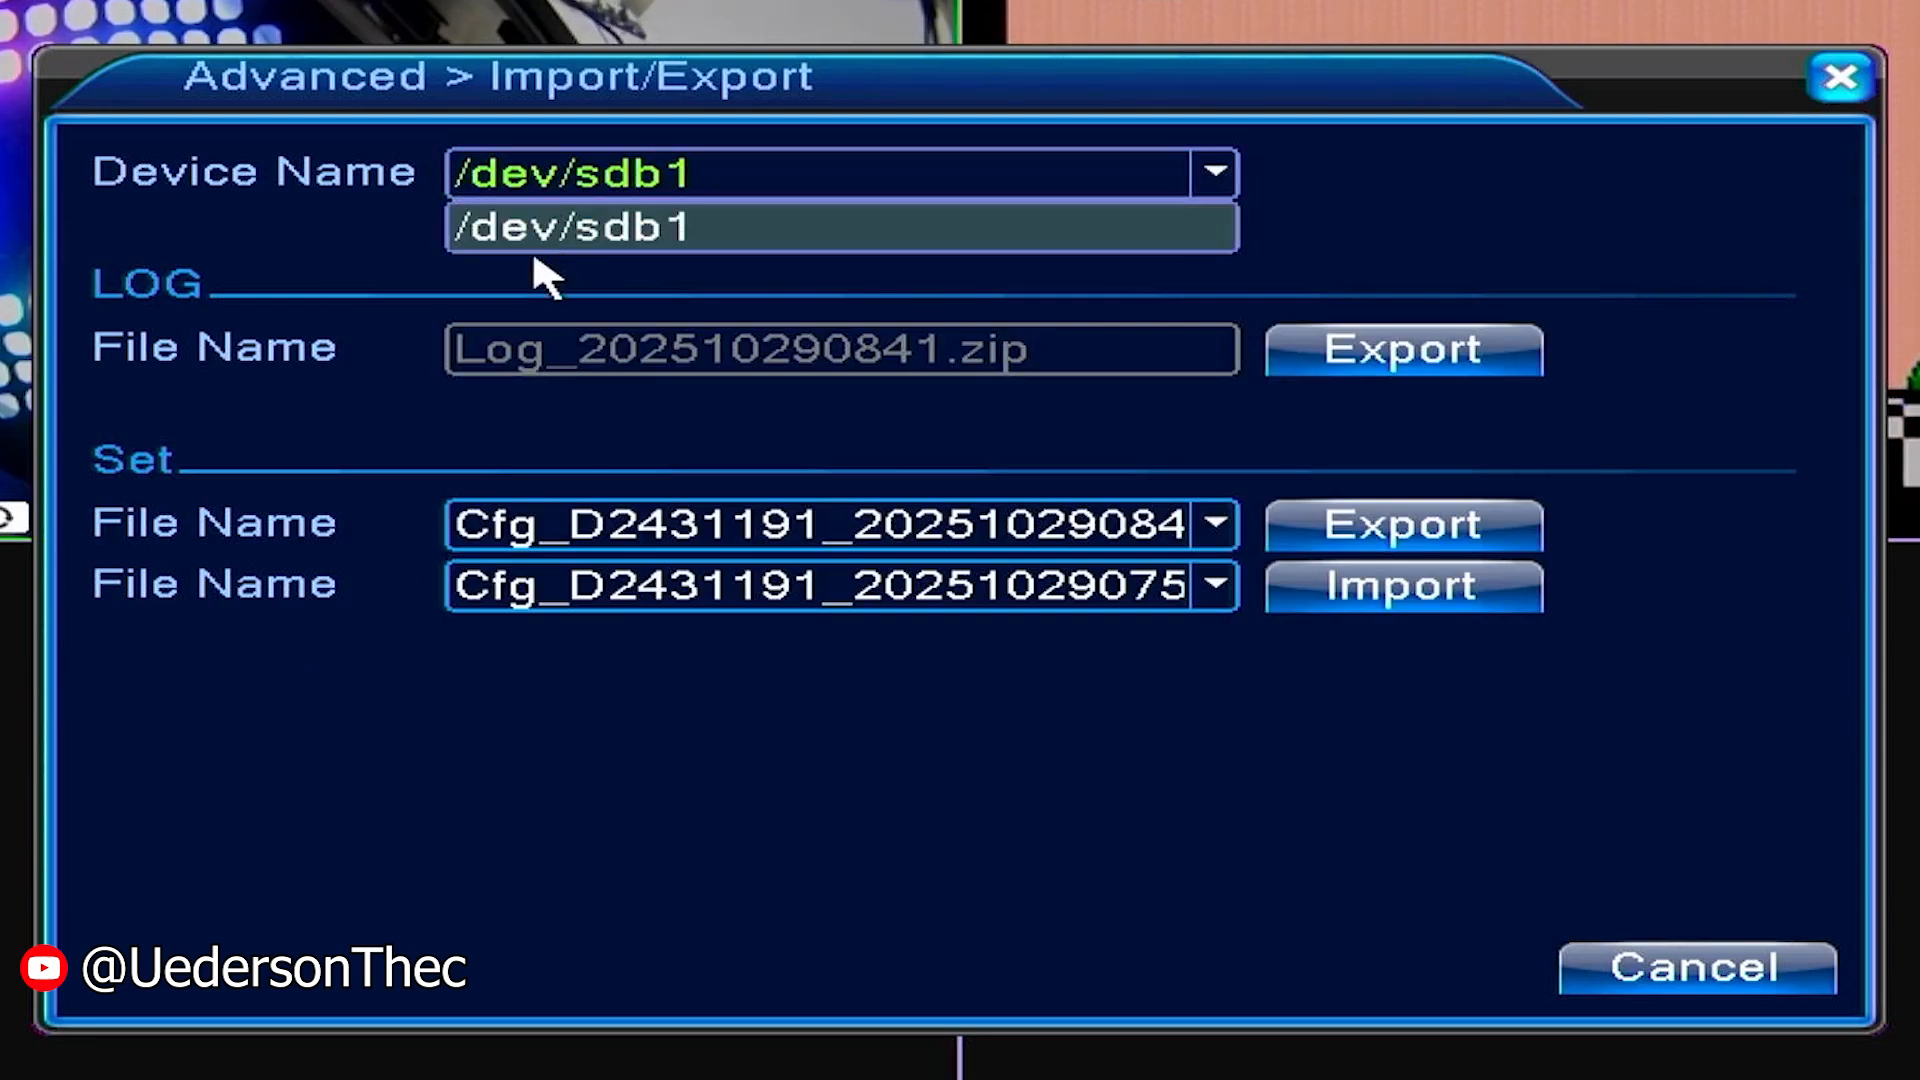
pyautogui.click(408, 682)
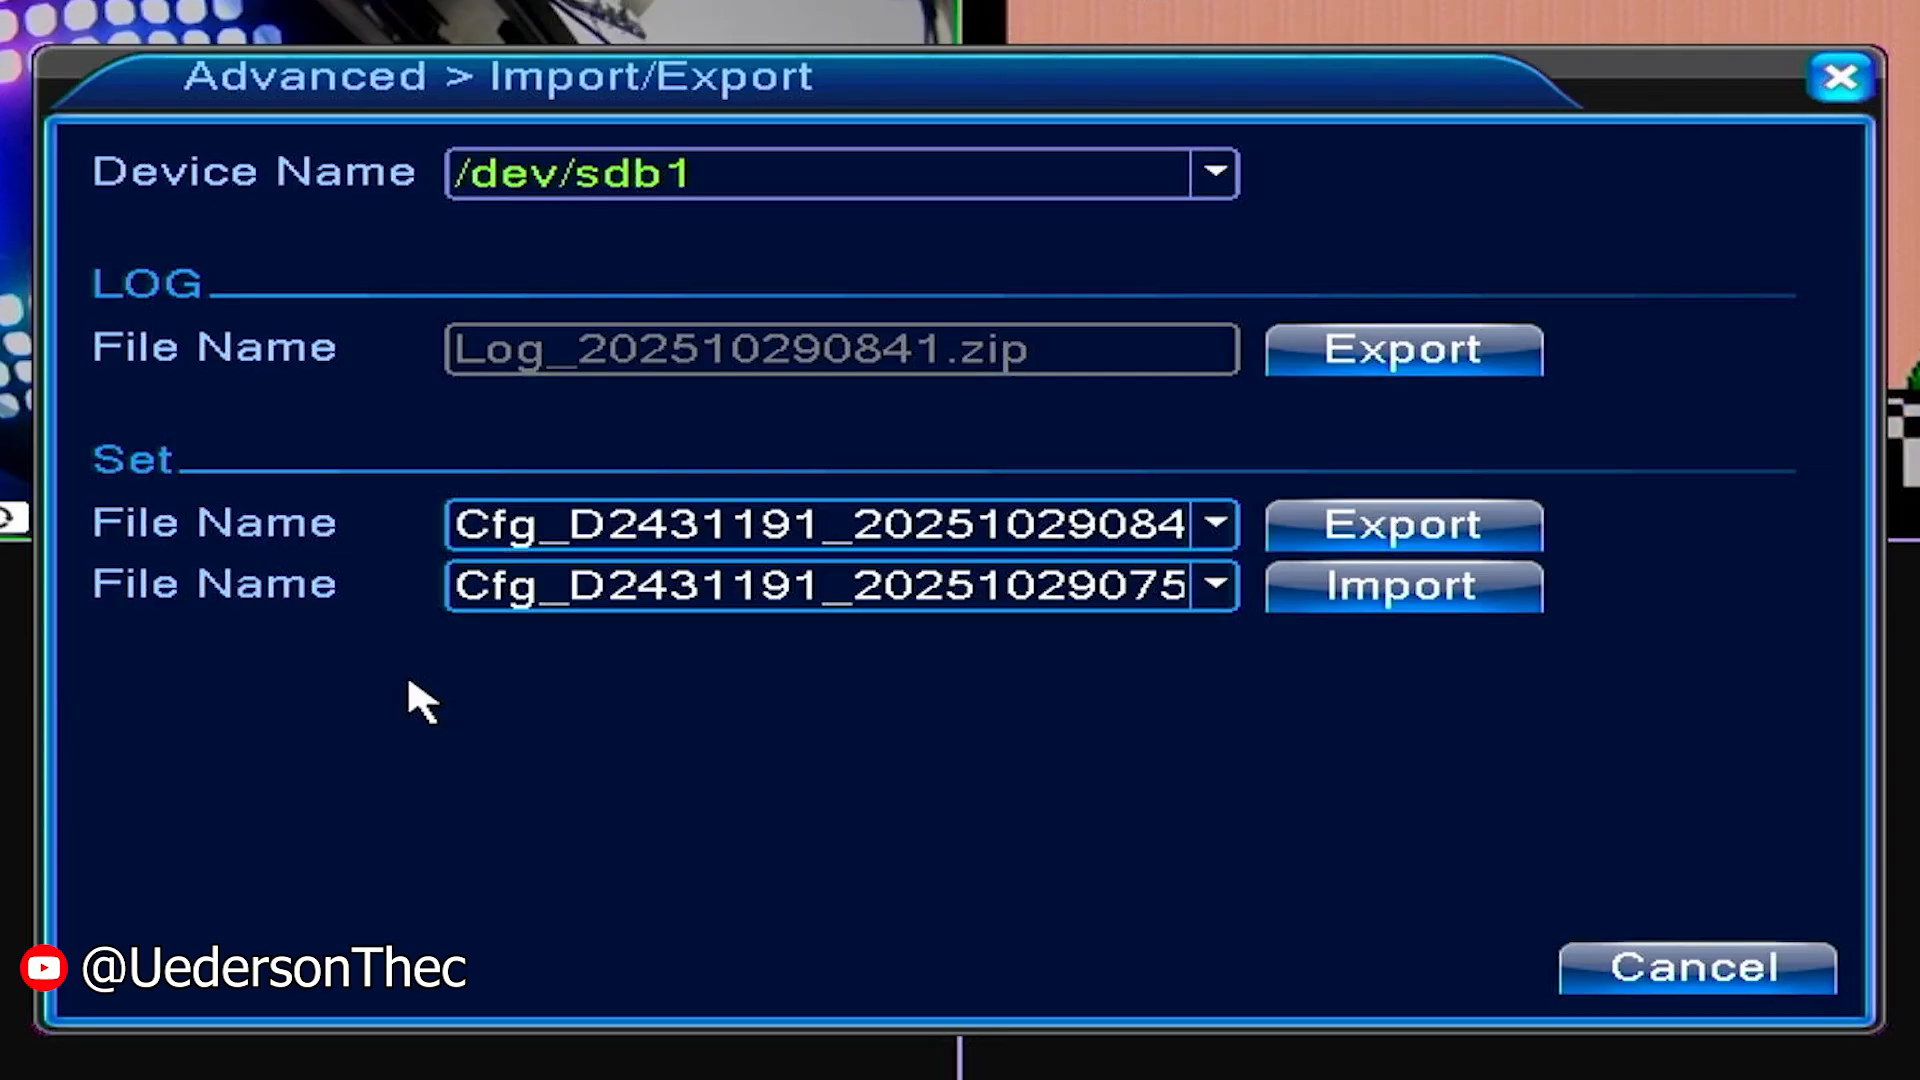
pyautogui.rightClick(281, 662)
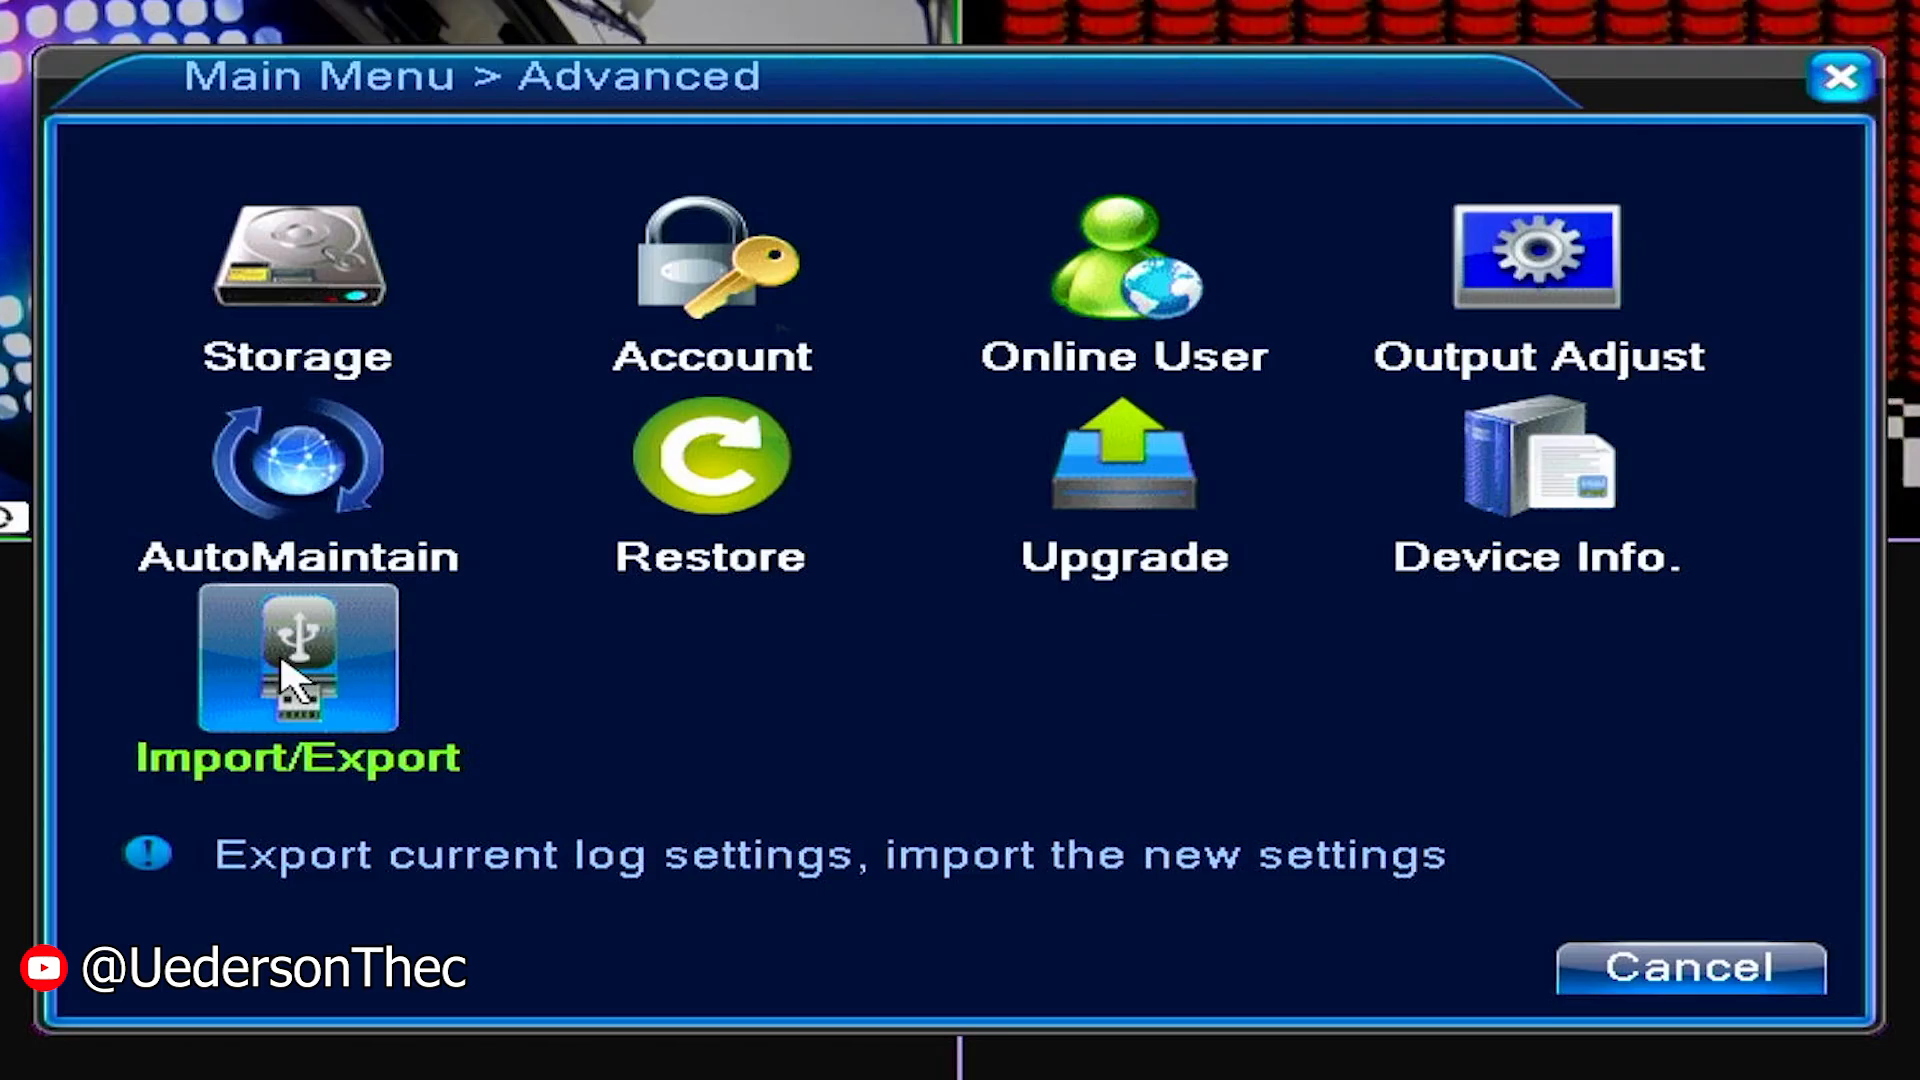
pyautogui.click(281, 660)
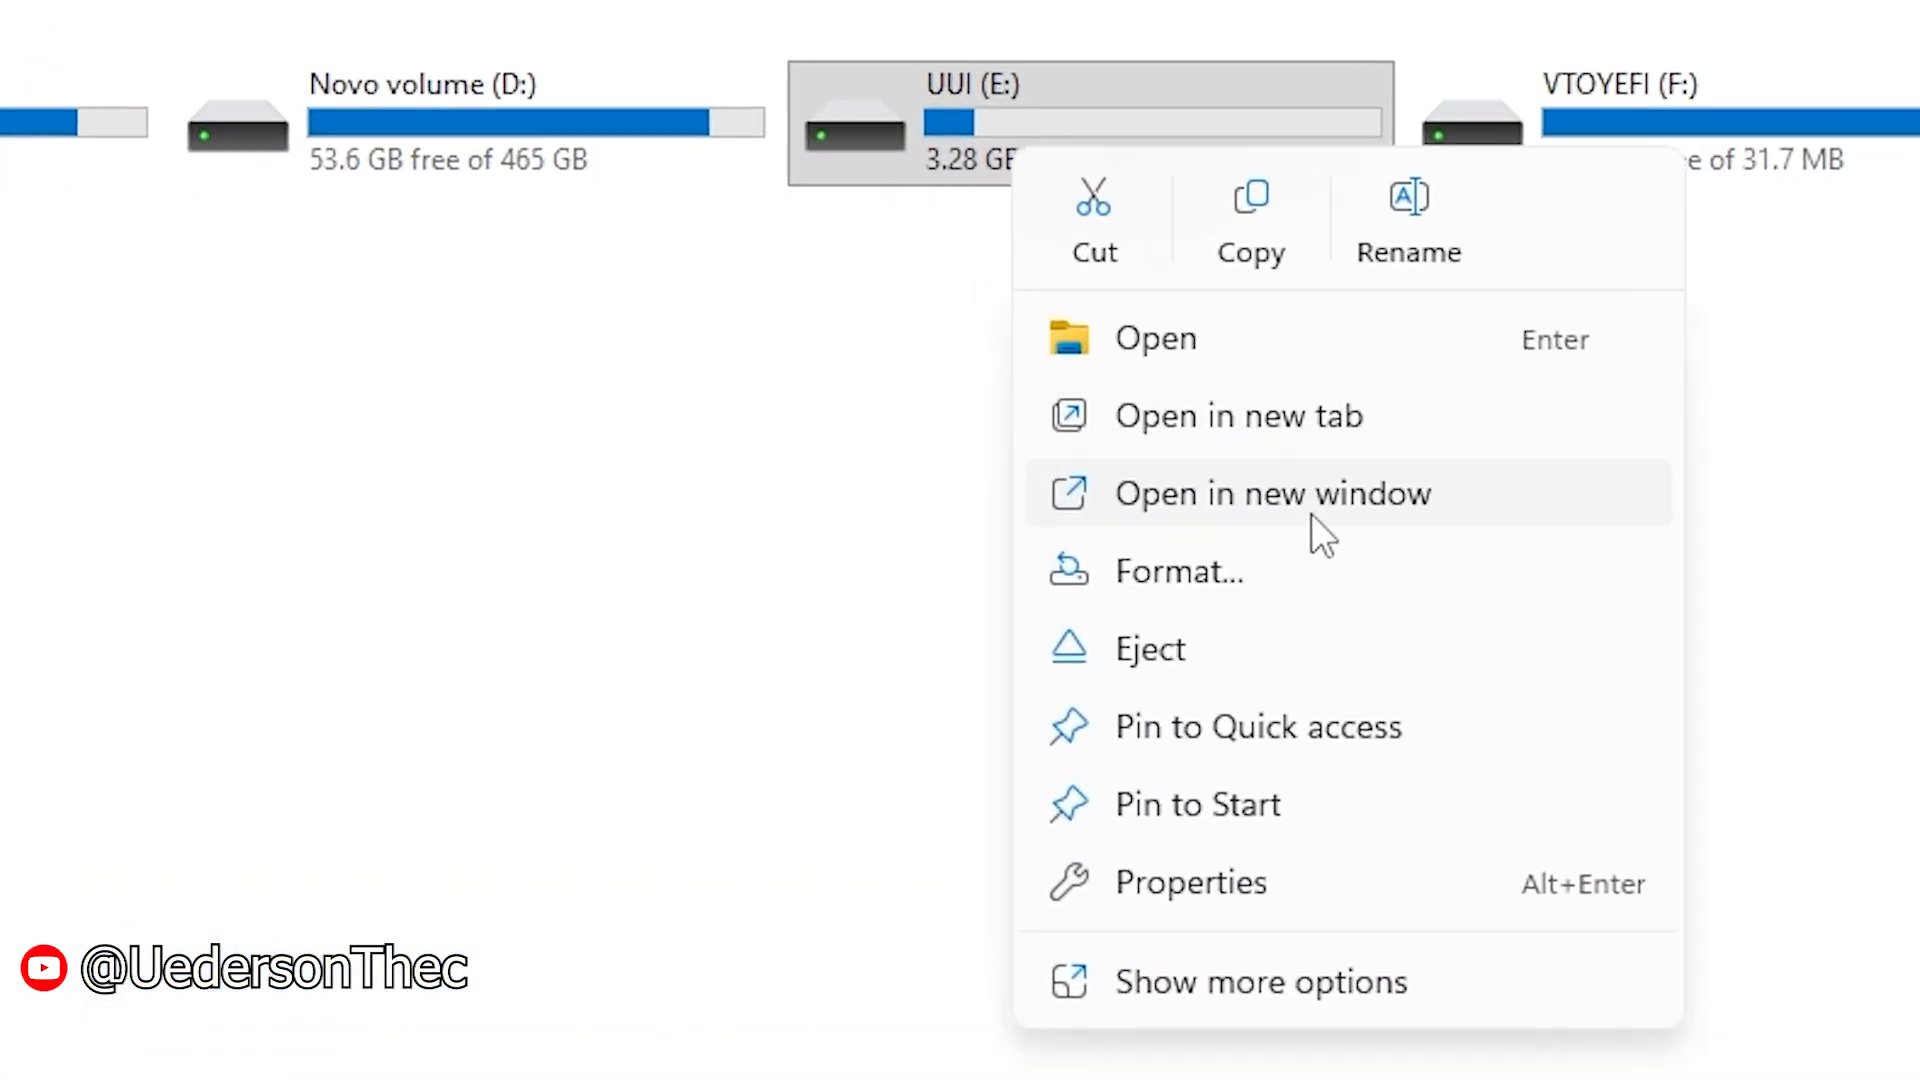
# Switch to File Explorer and format the UUI (E:) drive
pyautogui.click(1175, 468)
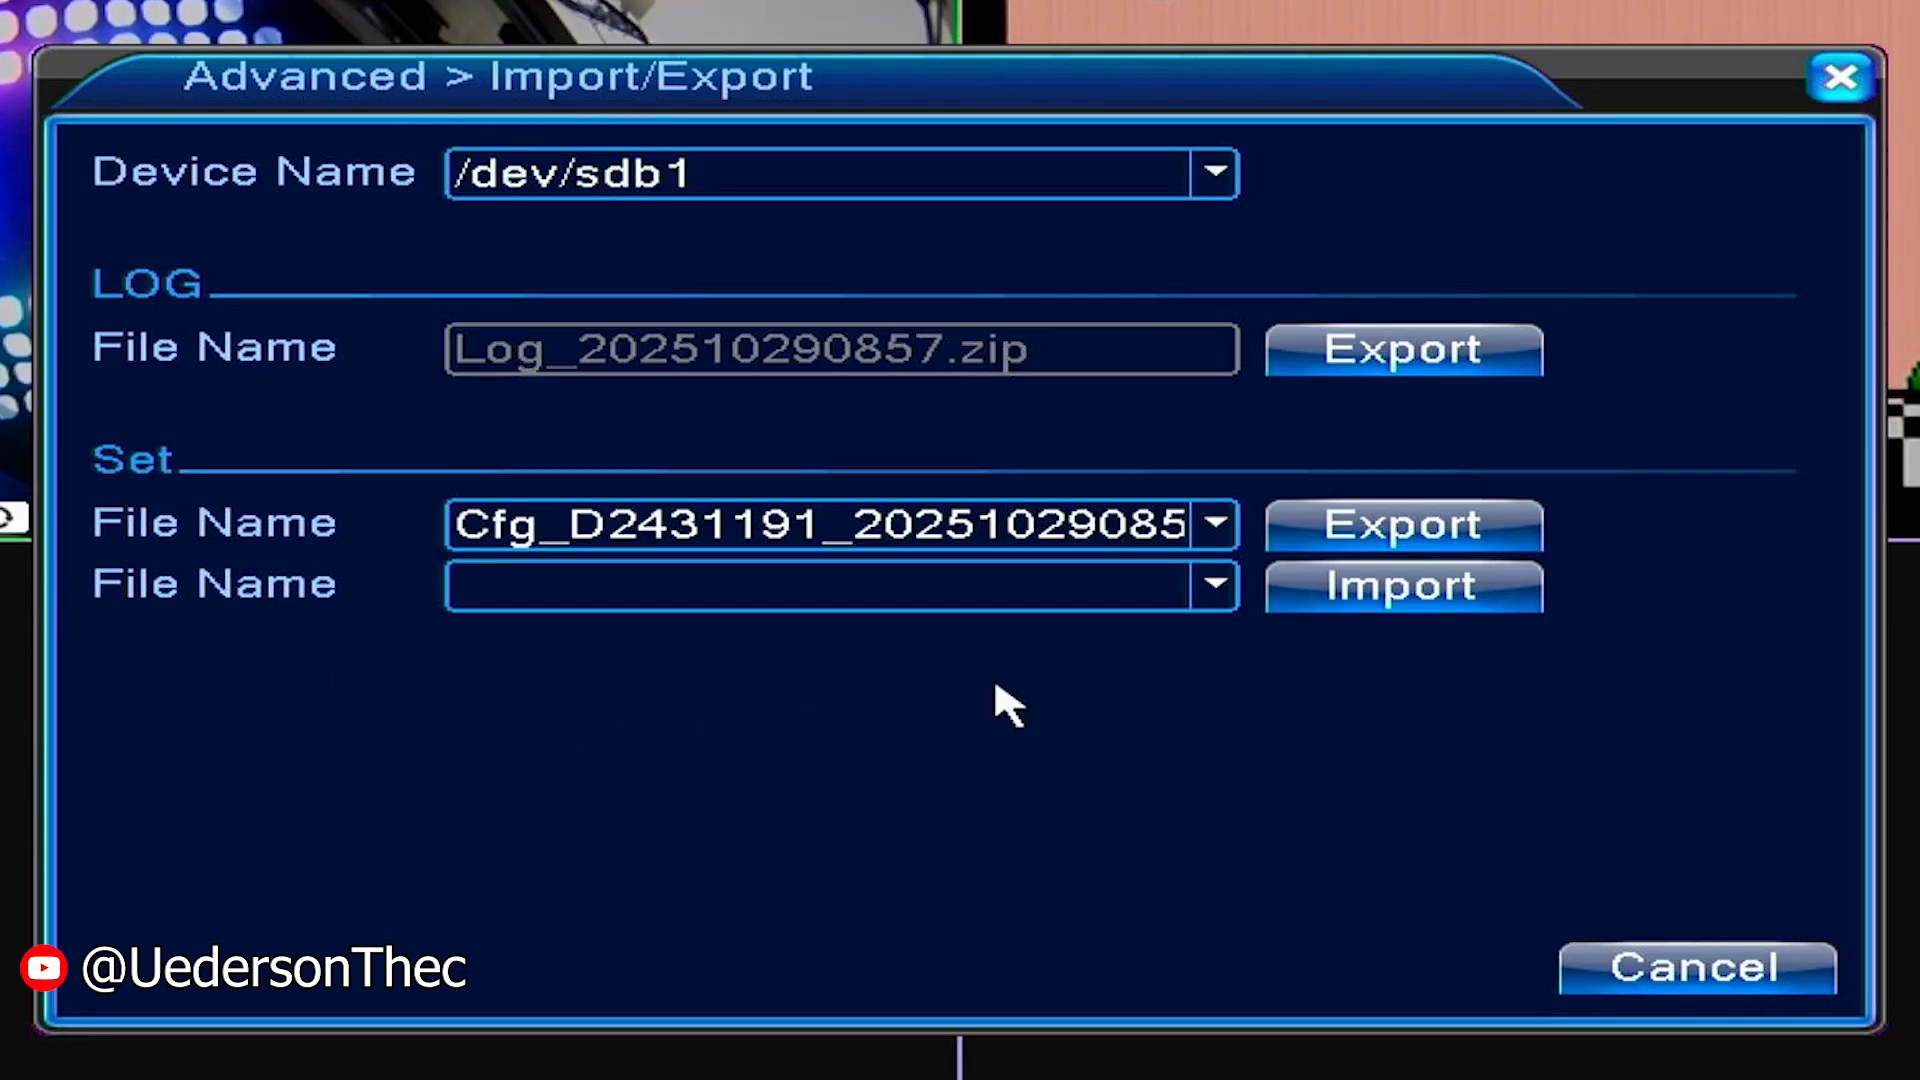
# Export the current configuration file to /dev/sdb1 on the DVR and open the UUI (E:) drive in File Explorer
pyautogui.click(1484, 508)
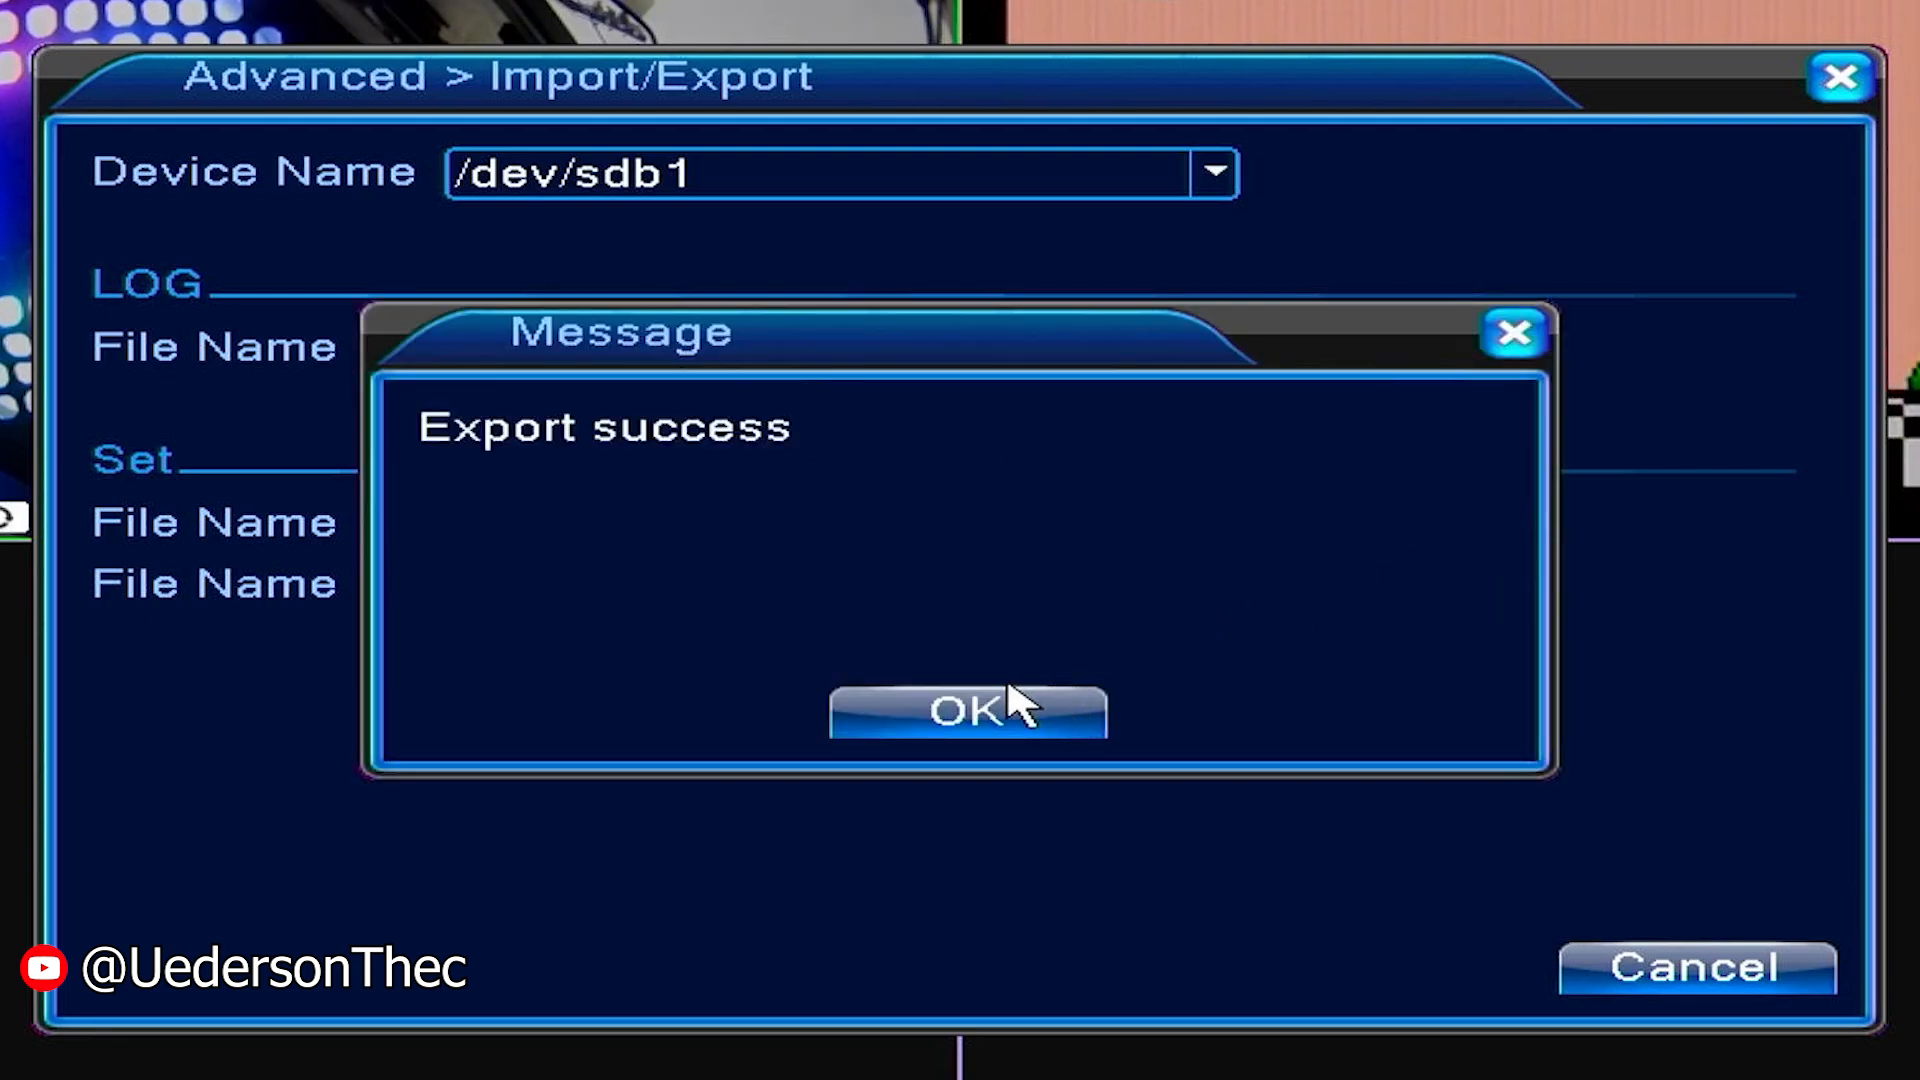
pyautogui.click(973, 697)
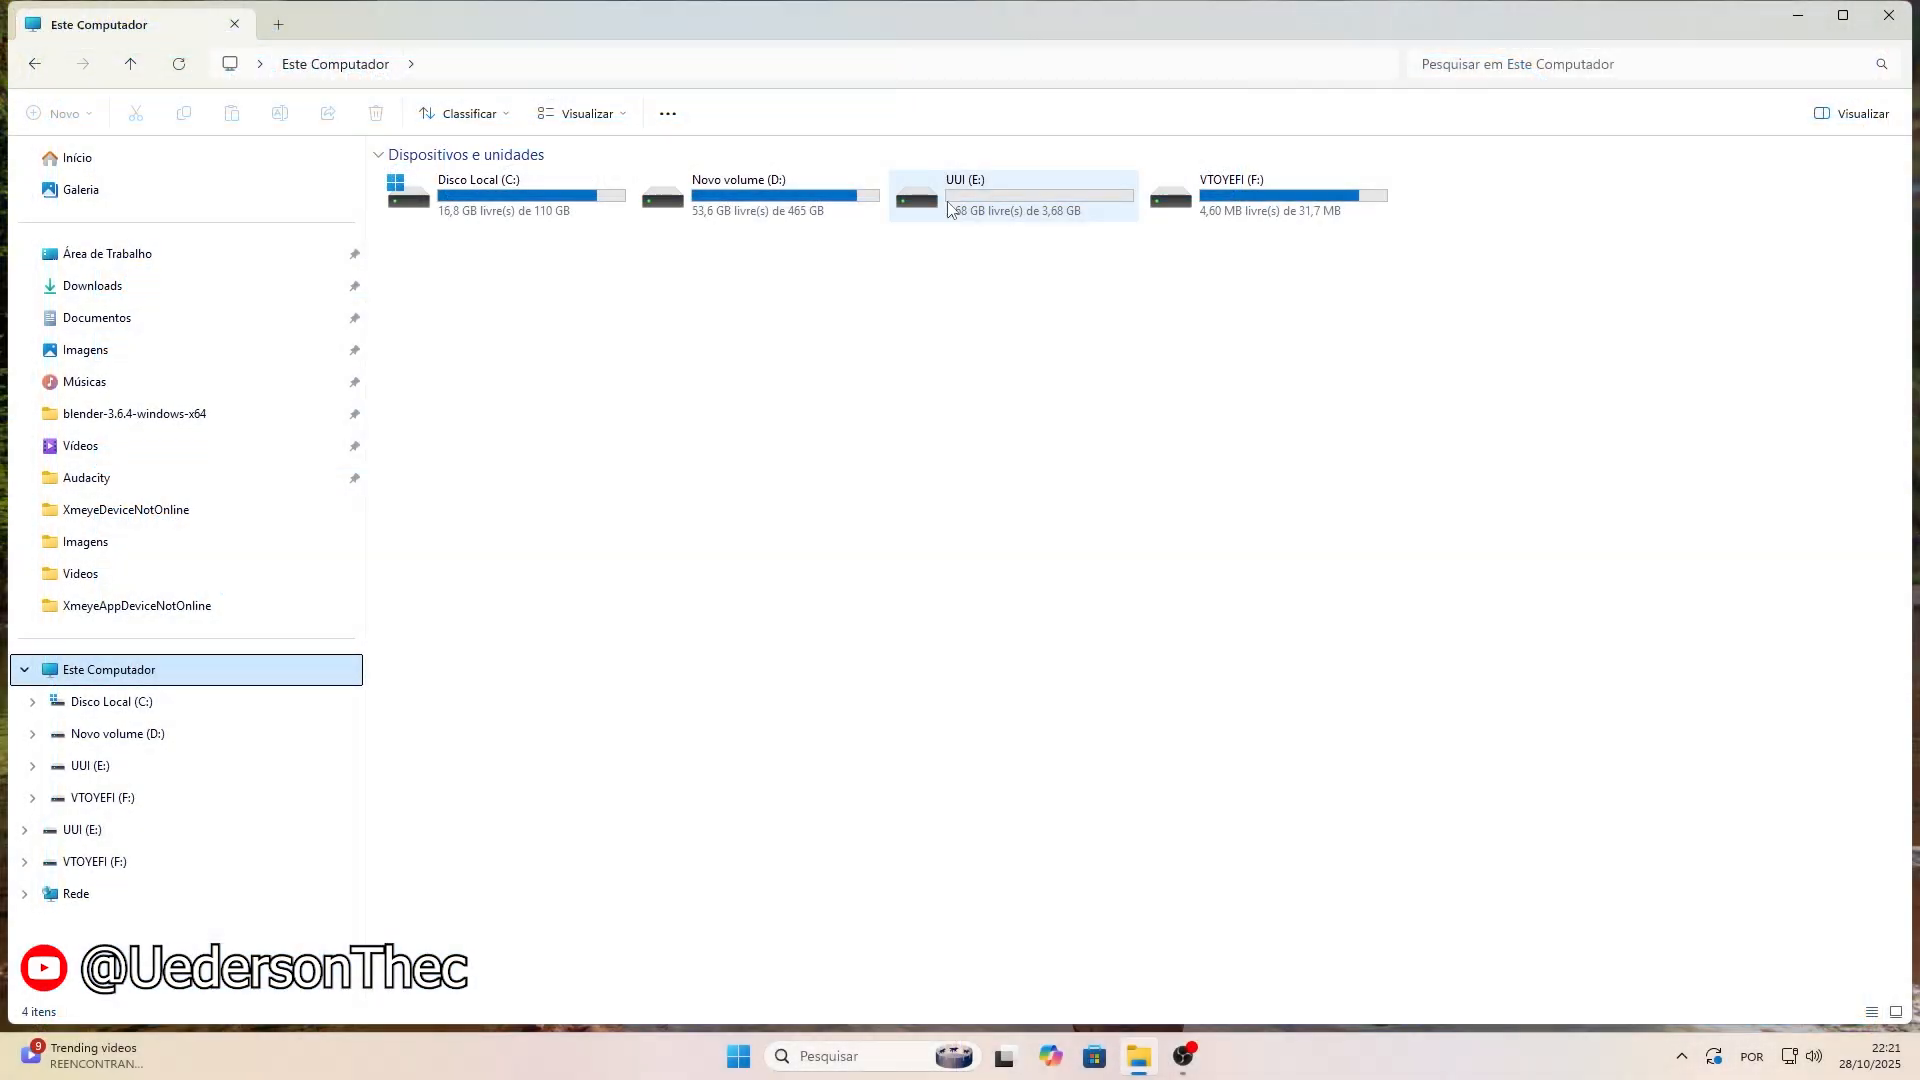
pyautogui.doubleClick(948, 208)
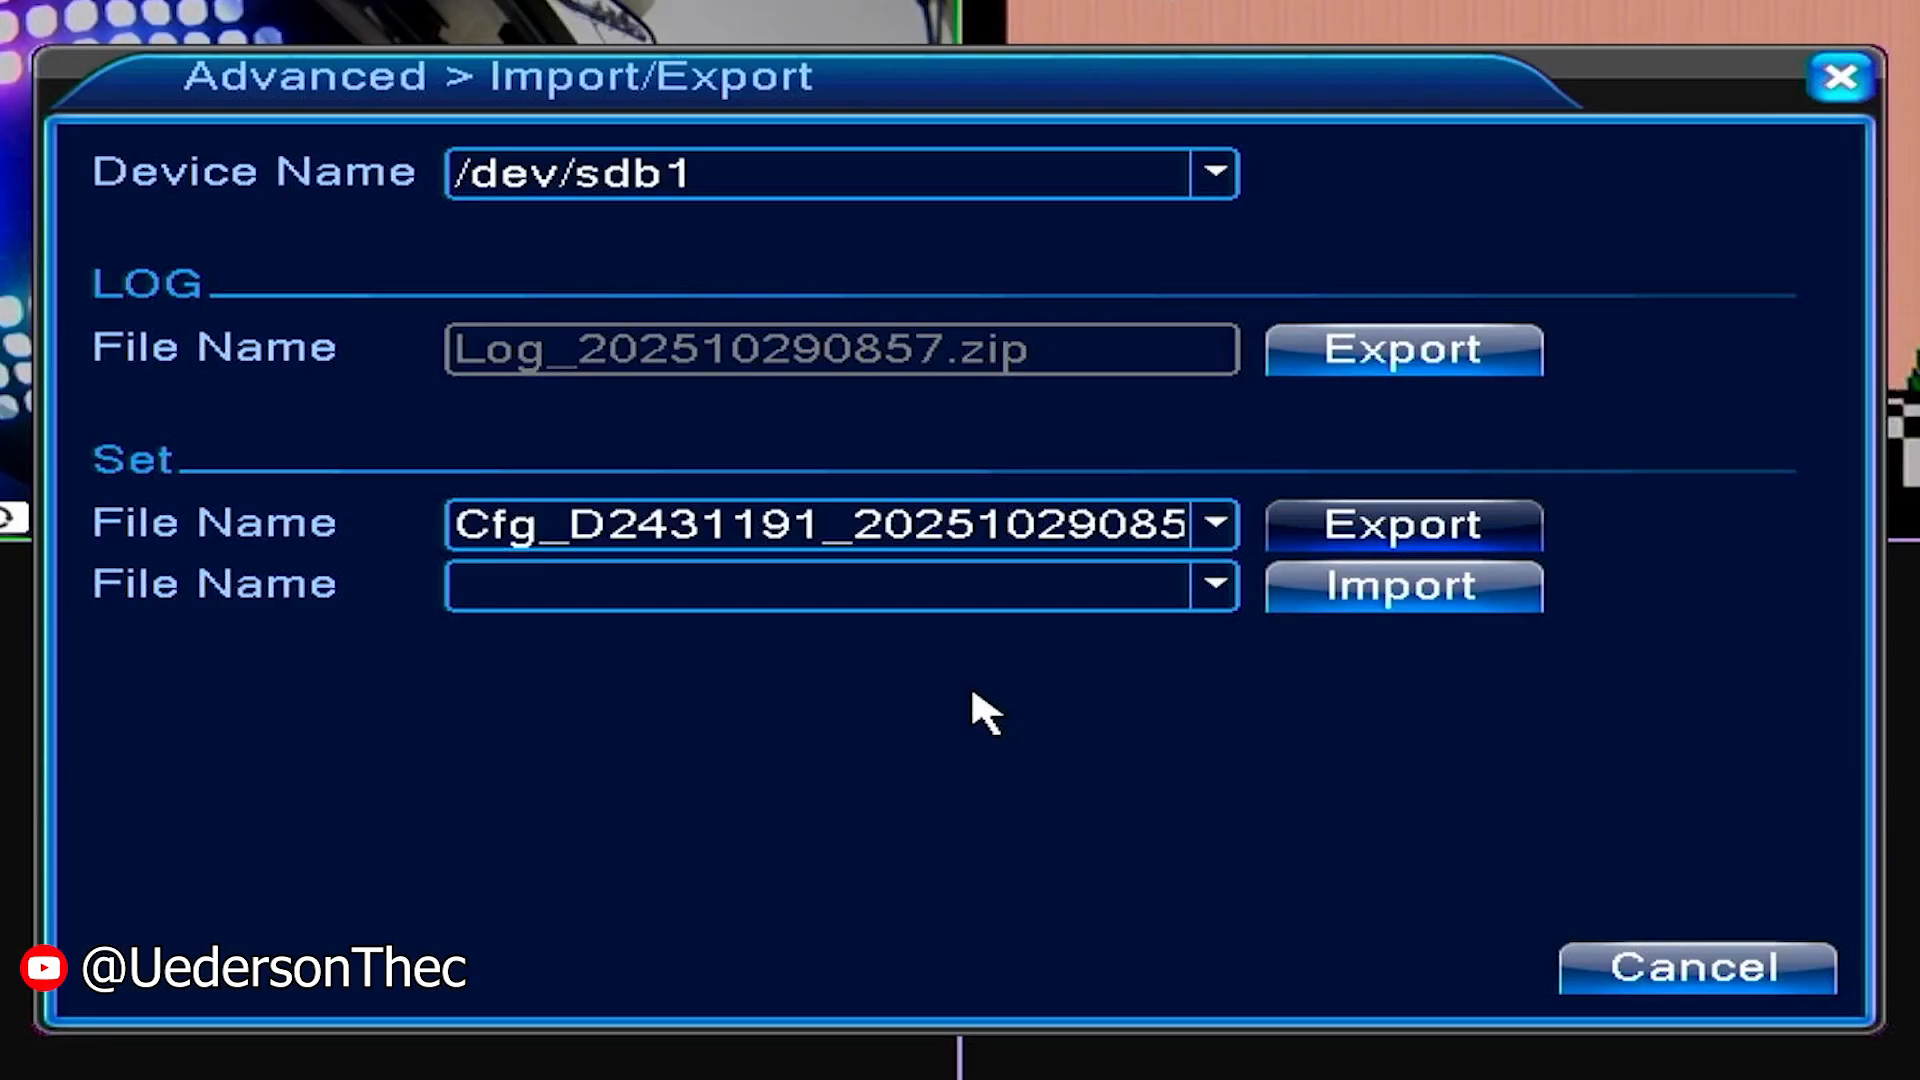
# Reload the DVR's Import/Export page and choose config3.cfg as the configuration file for import
pyautogui.rightClick(970, 690)
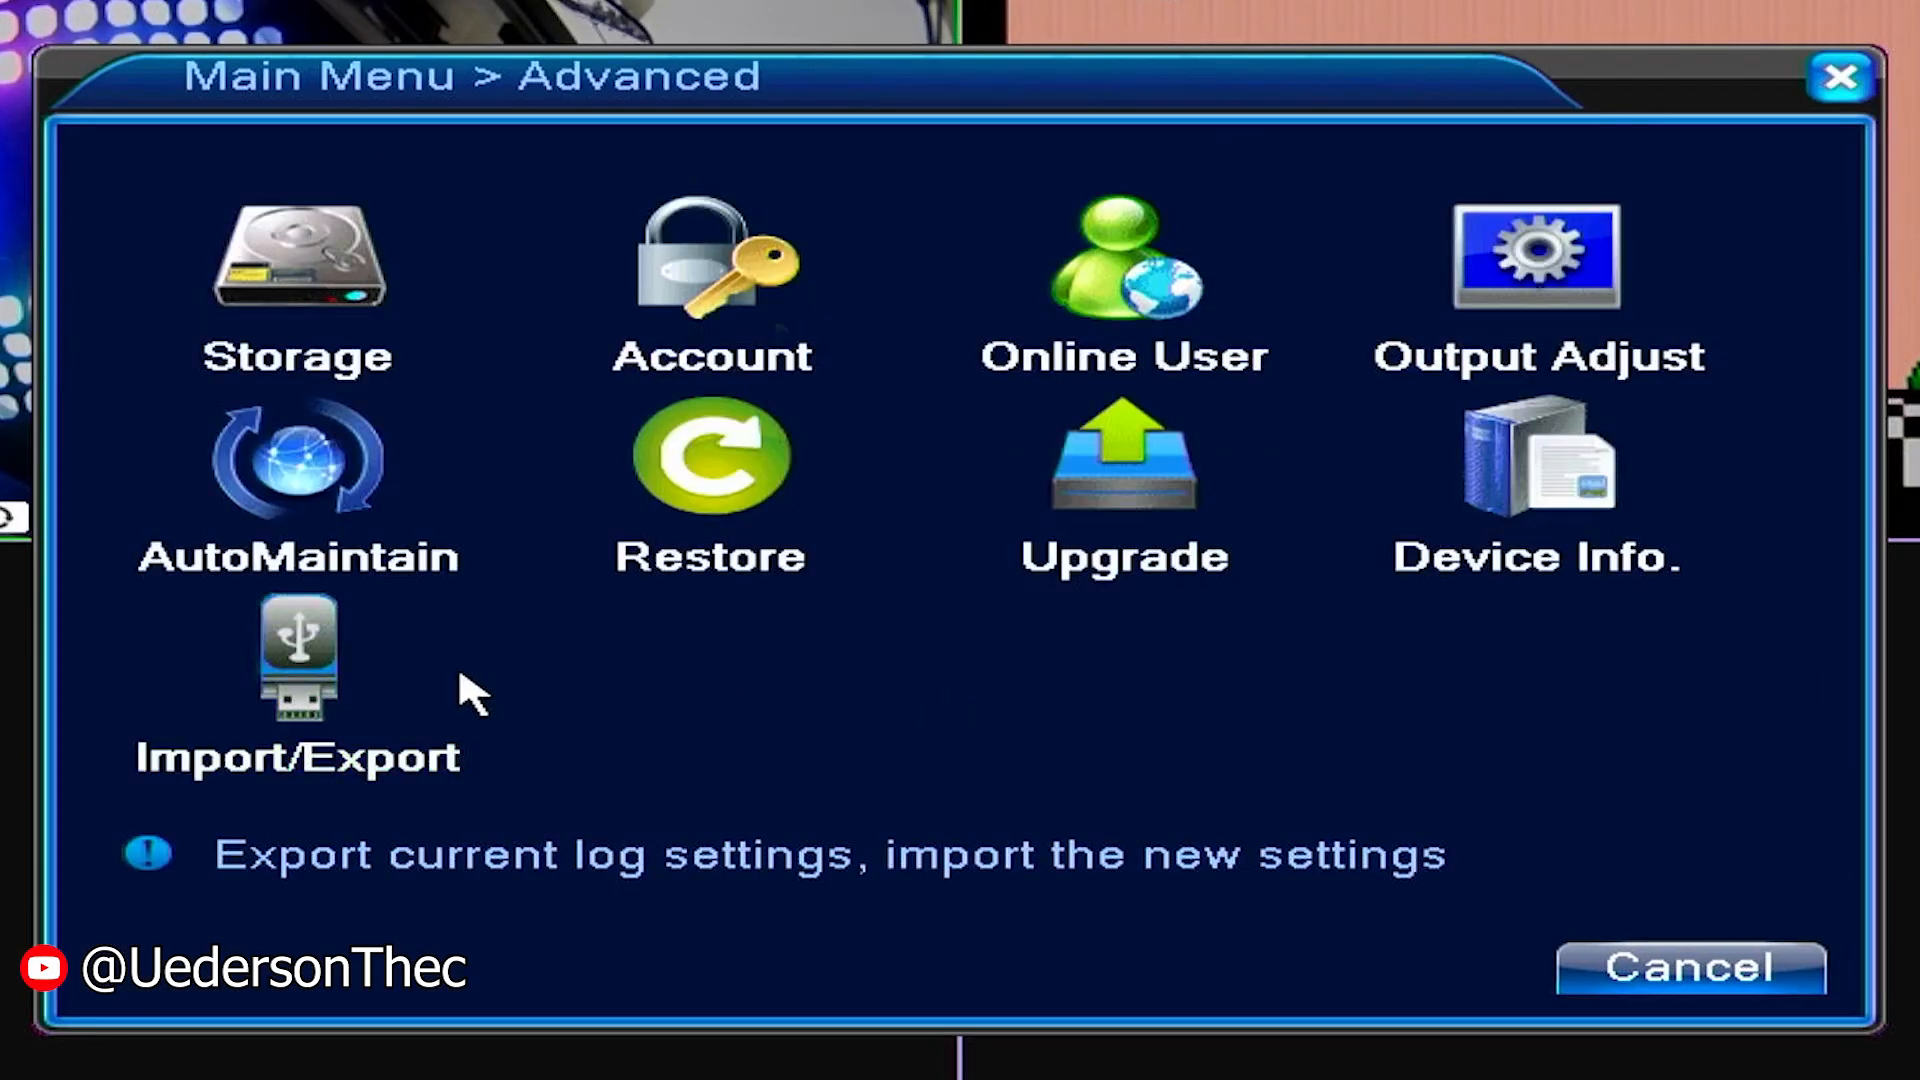
pyautogui.click(319, 664)
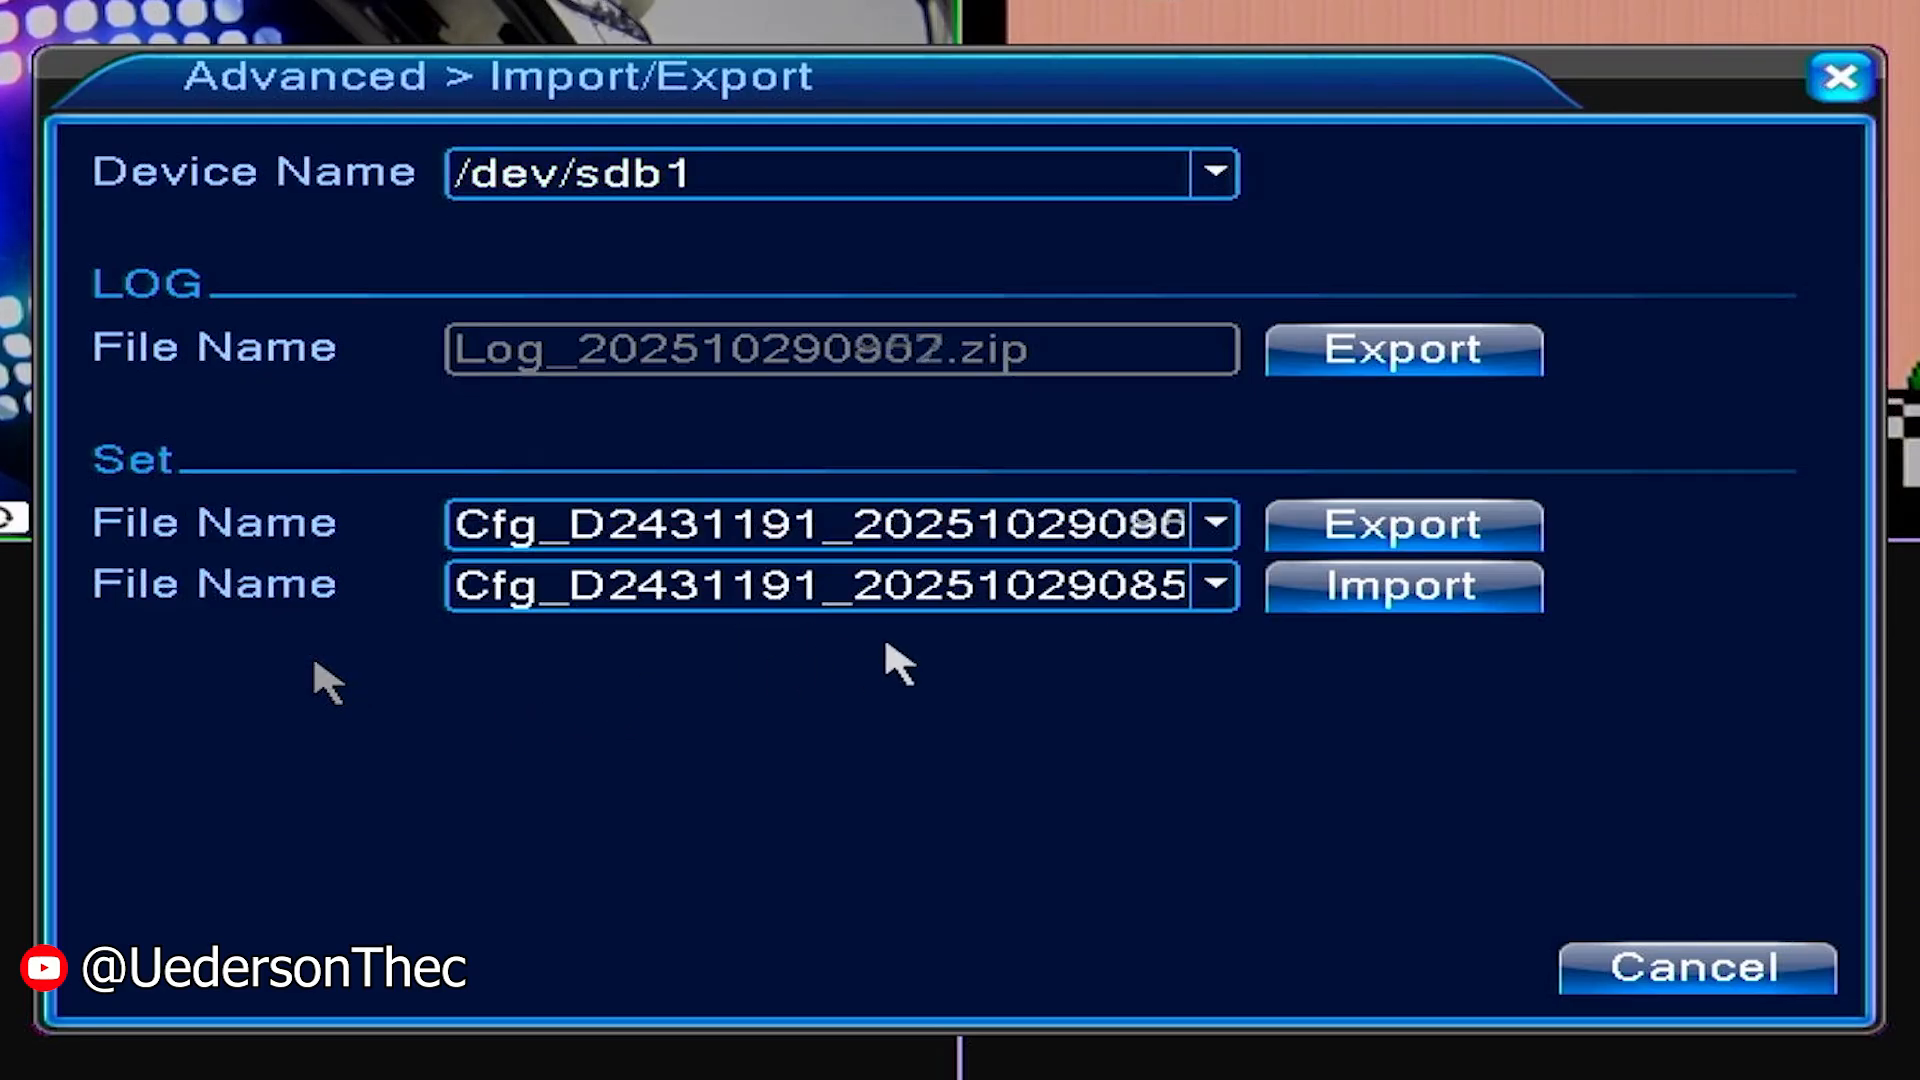
pyautogui.click(1054, 598)
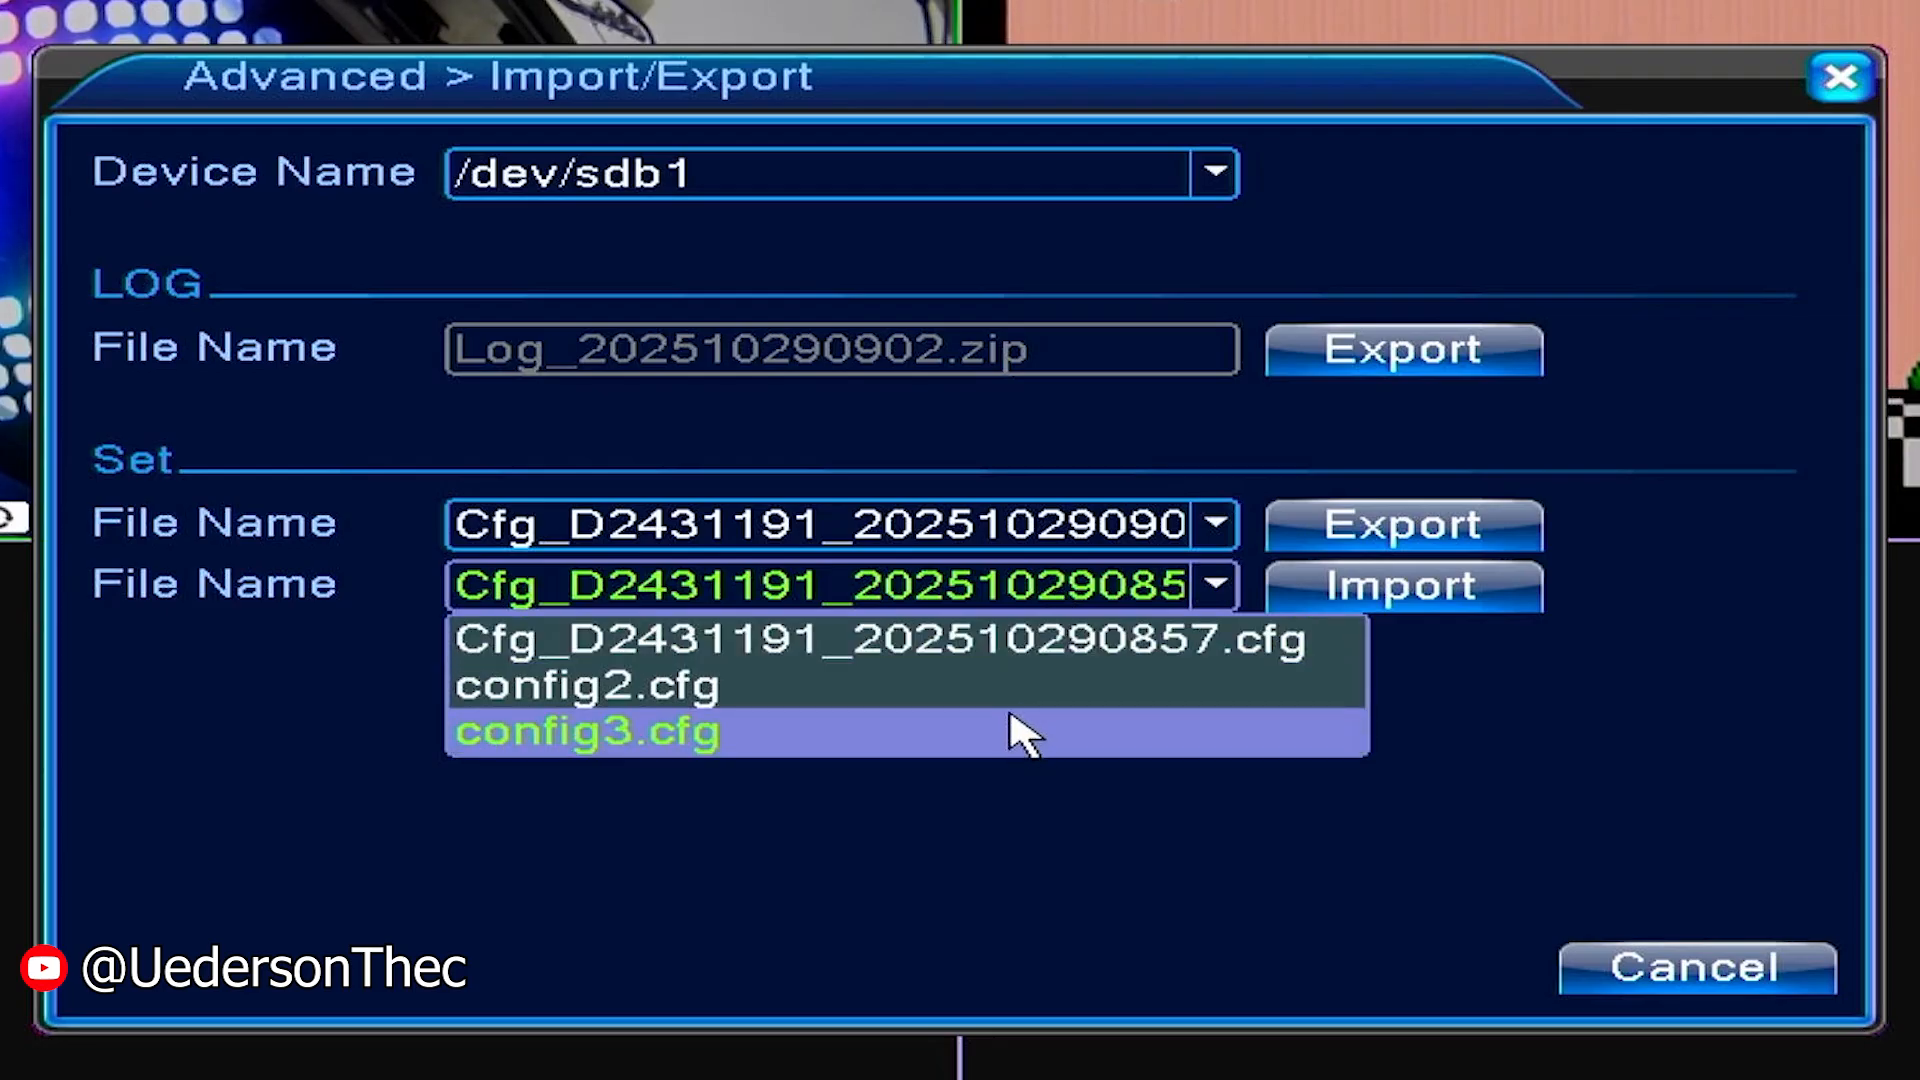
pyautogui.click(1011, 724)
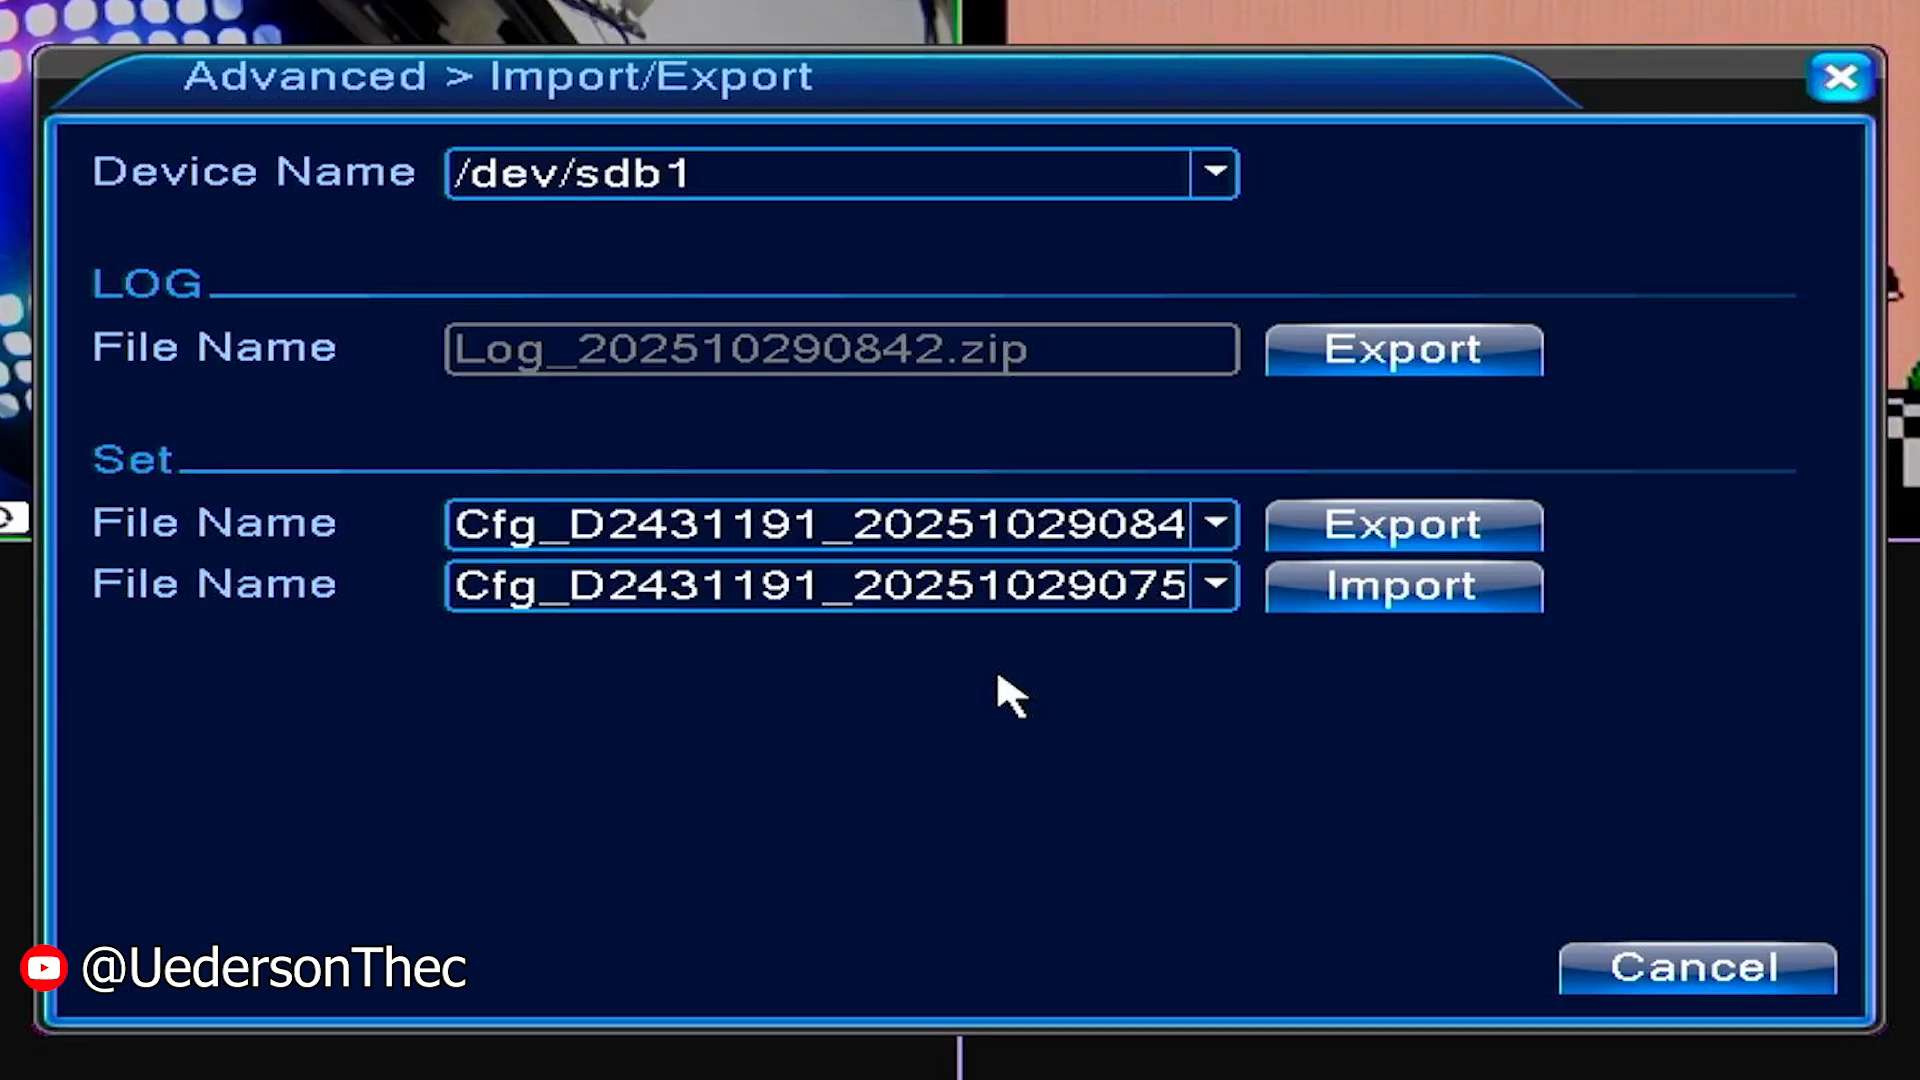
# Import the selected configuration file from /dev/sdb1 and restart the DVR immediately
pyautogui.click(1410, 600)
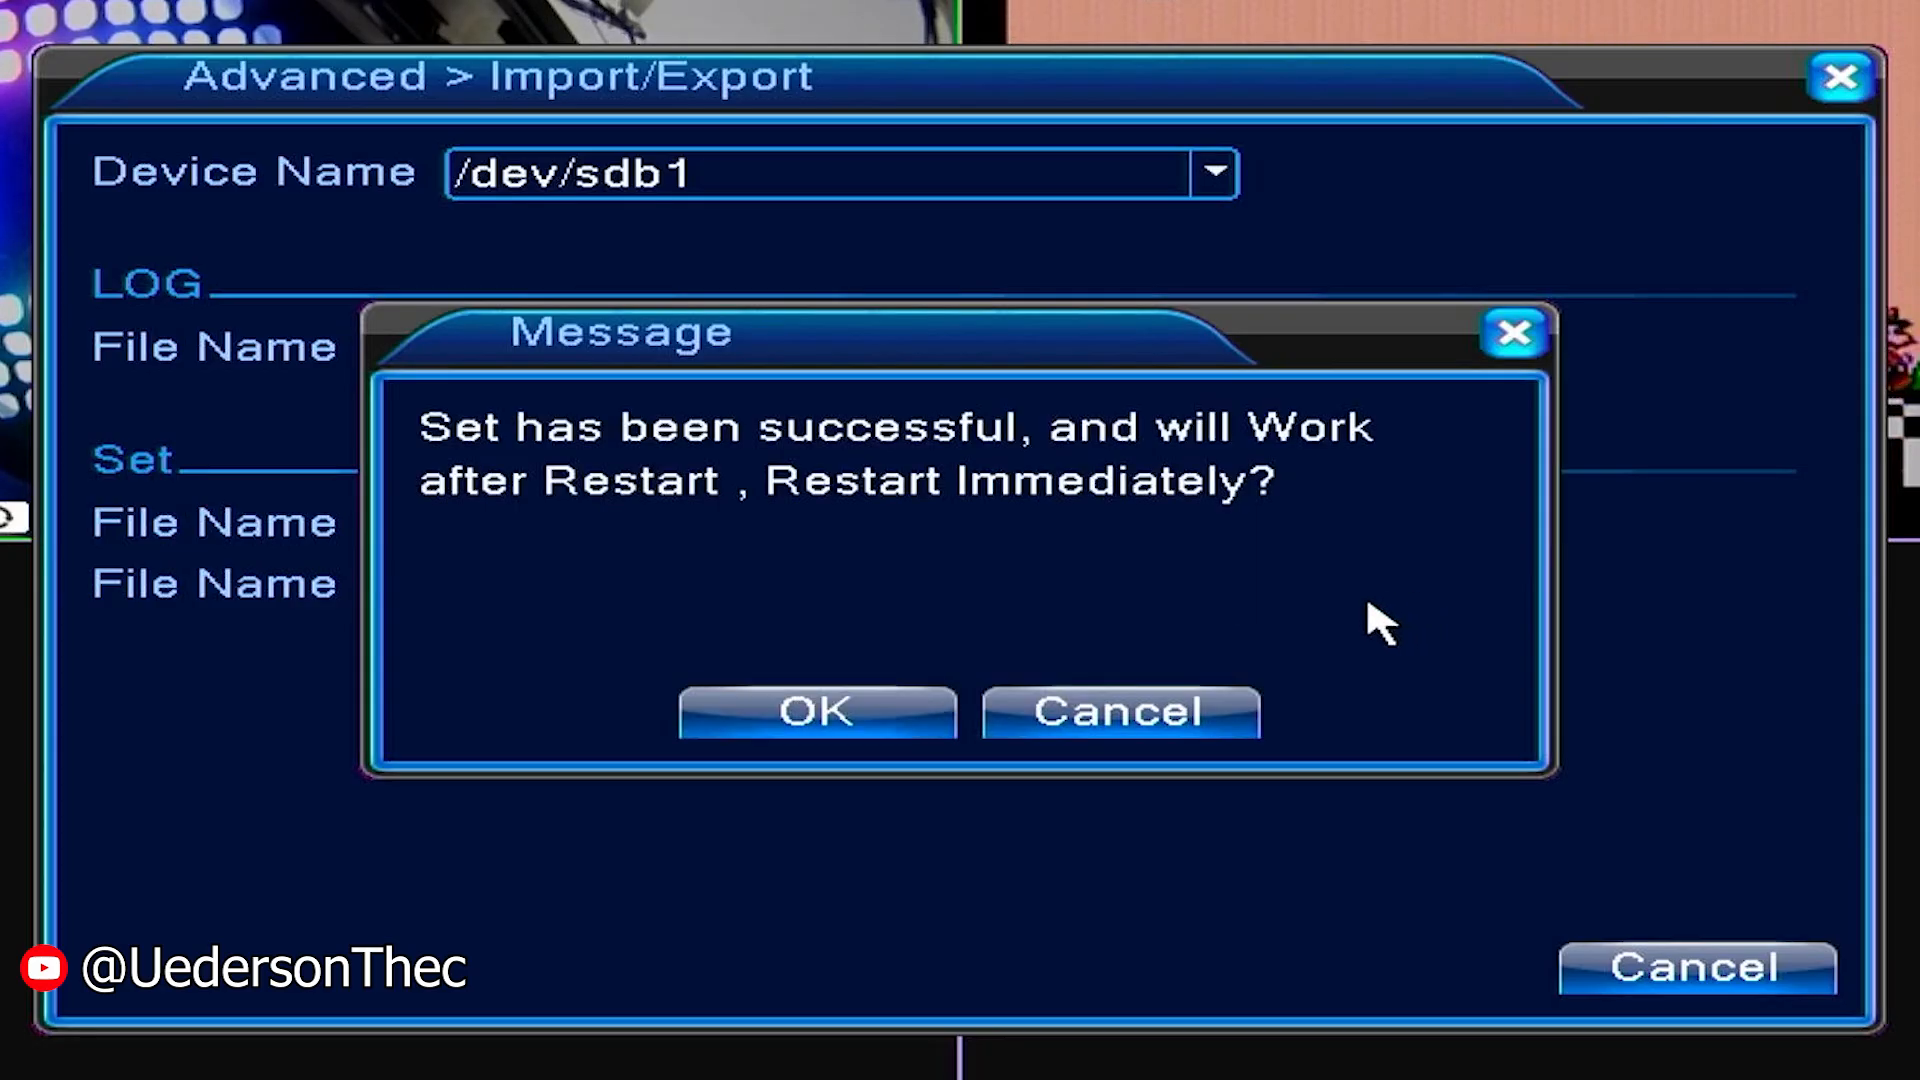
pyautogui.click(834, 702)
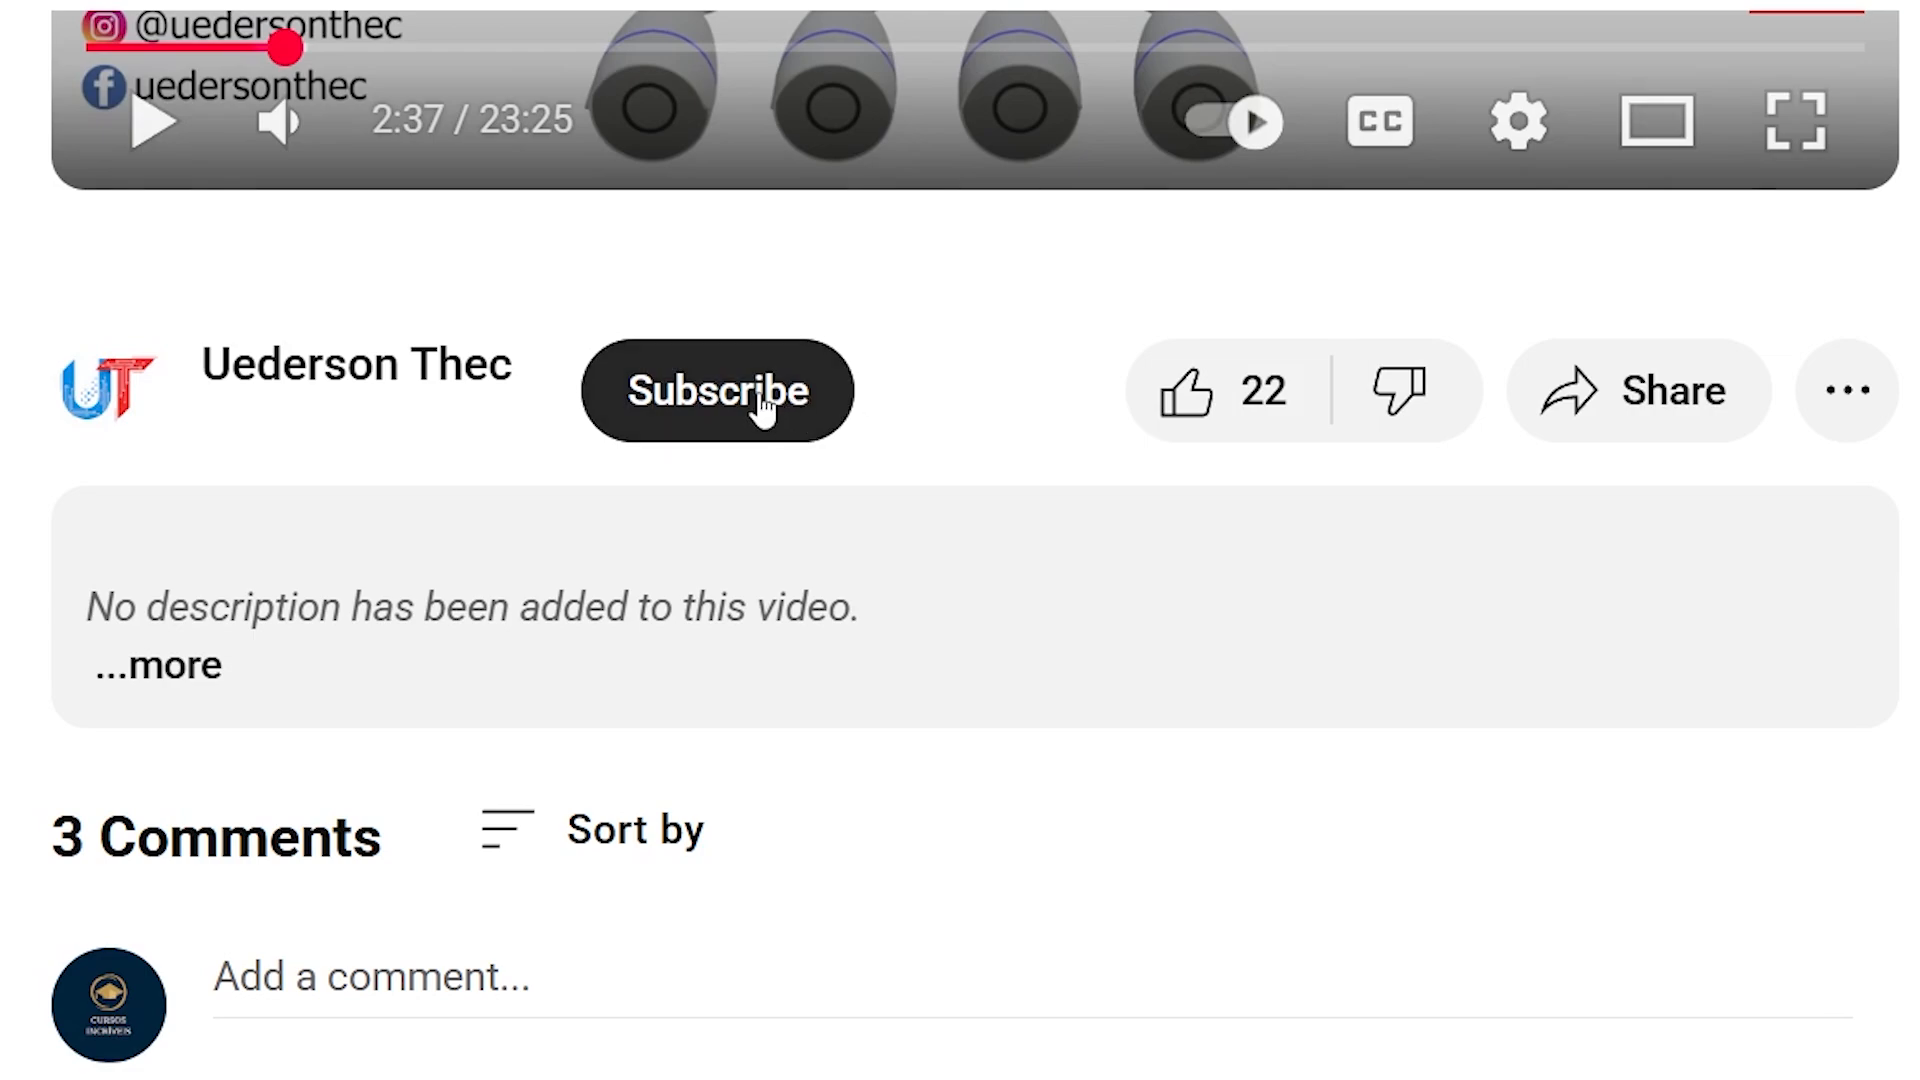
# Switch to YouTube, subscribe to the channel with All notifications enabled, and like its video
pyautogui.click(765, 401)
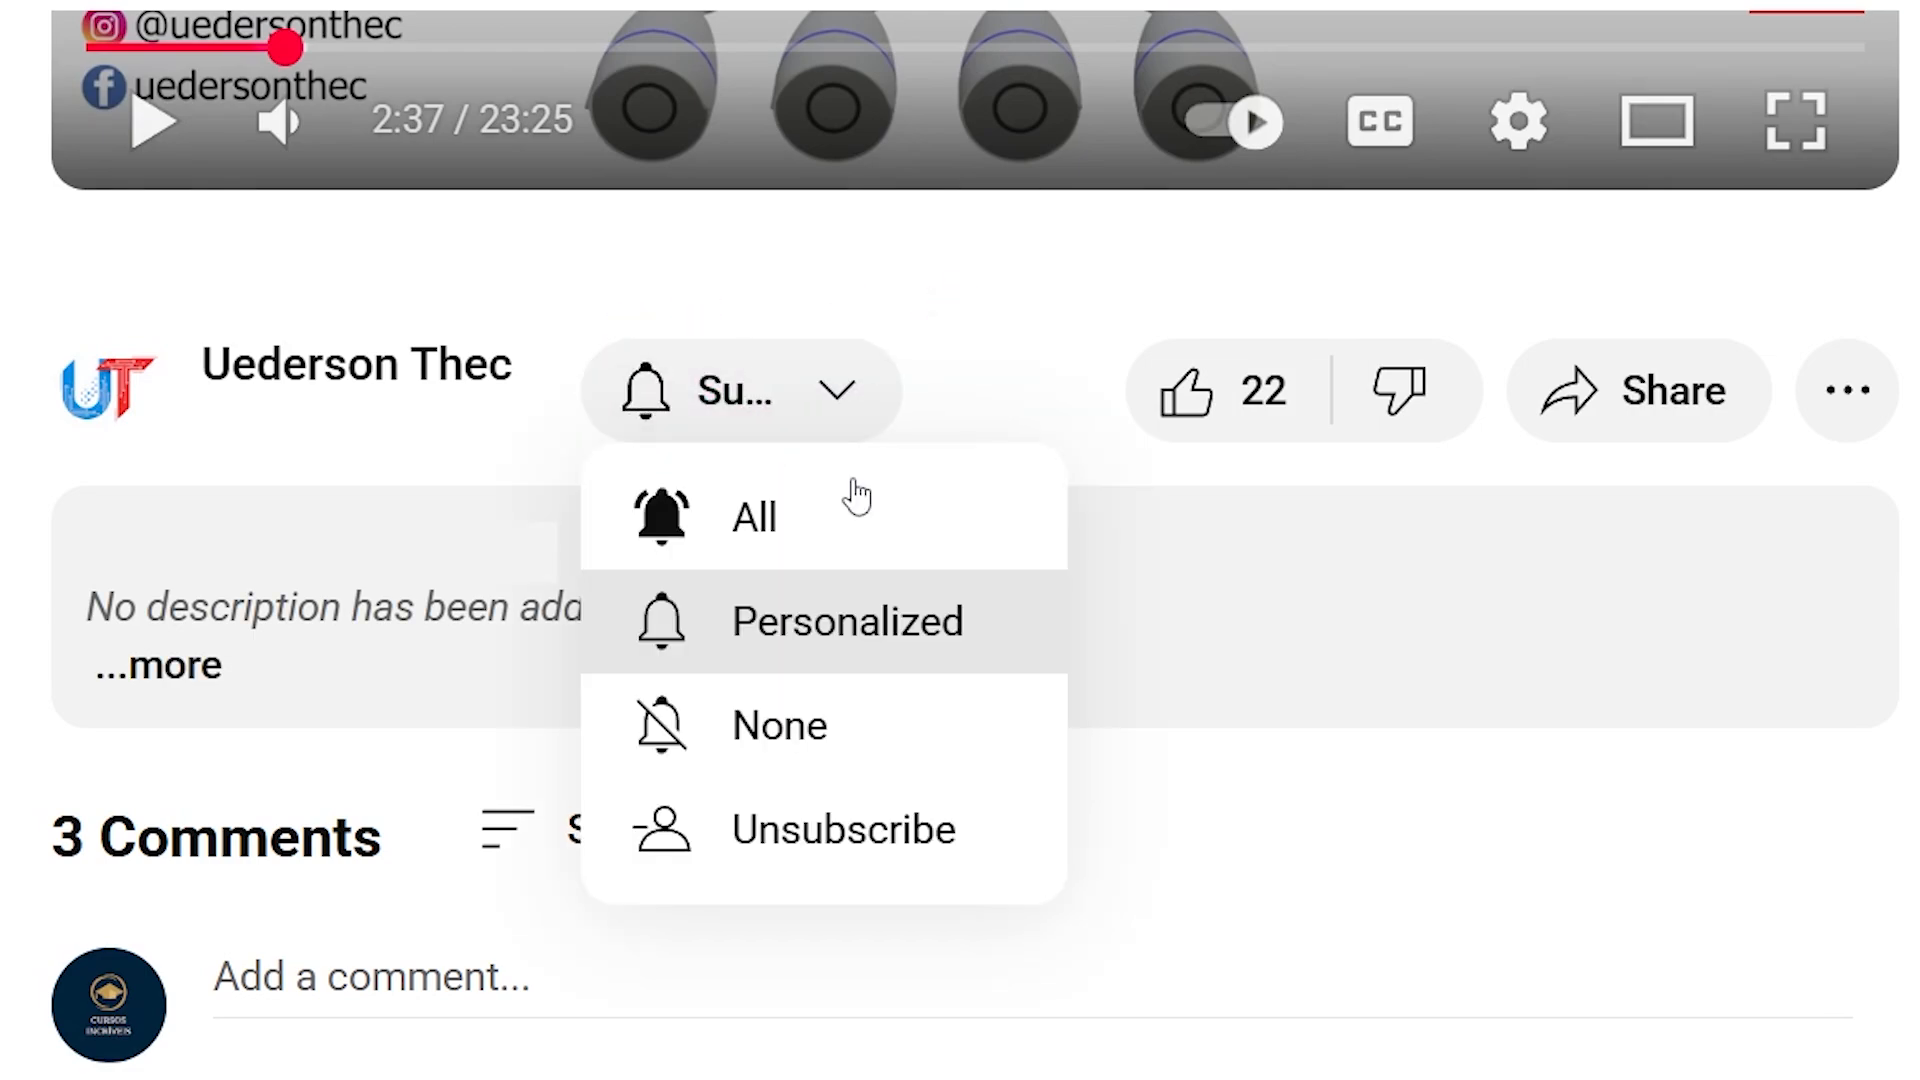
pyautogui.click(852, 510)
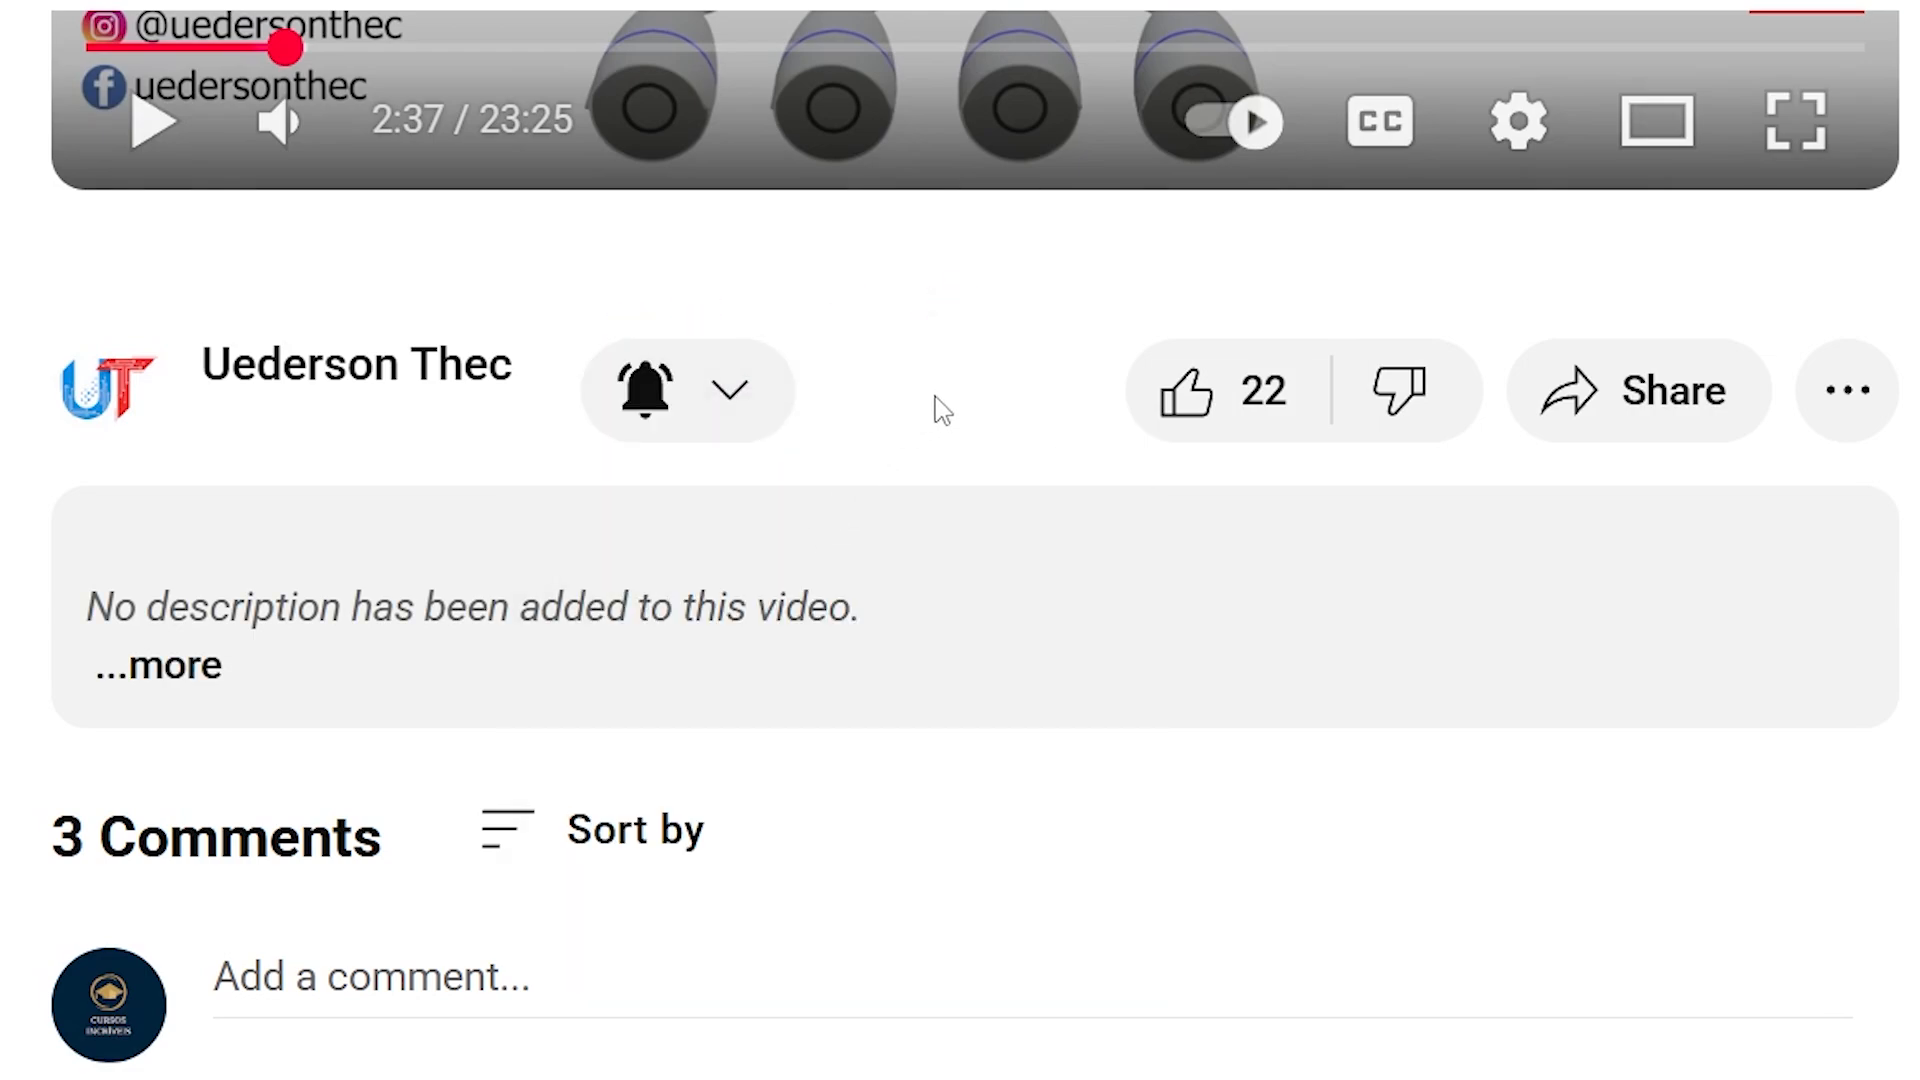
pyautogui.click(1182, 389)
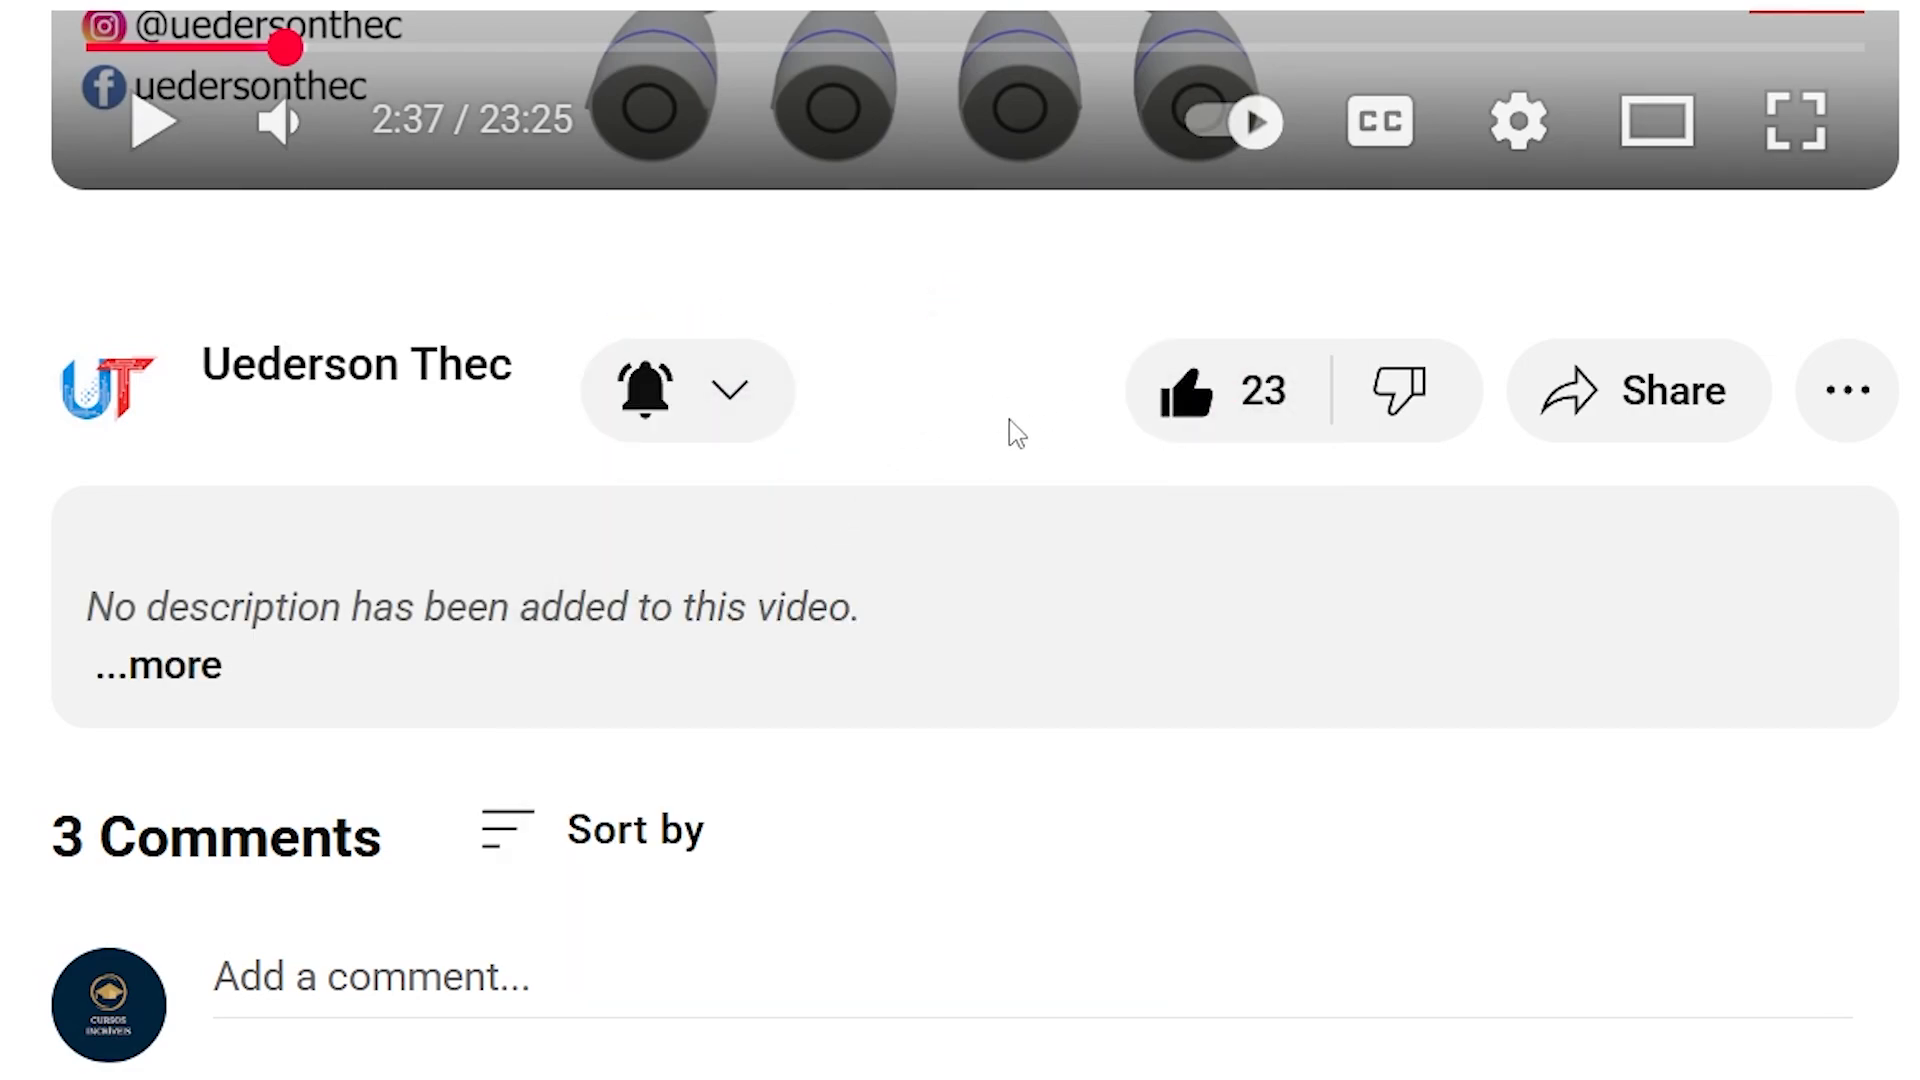